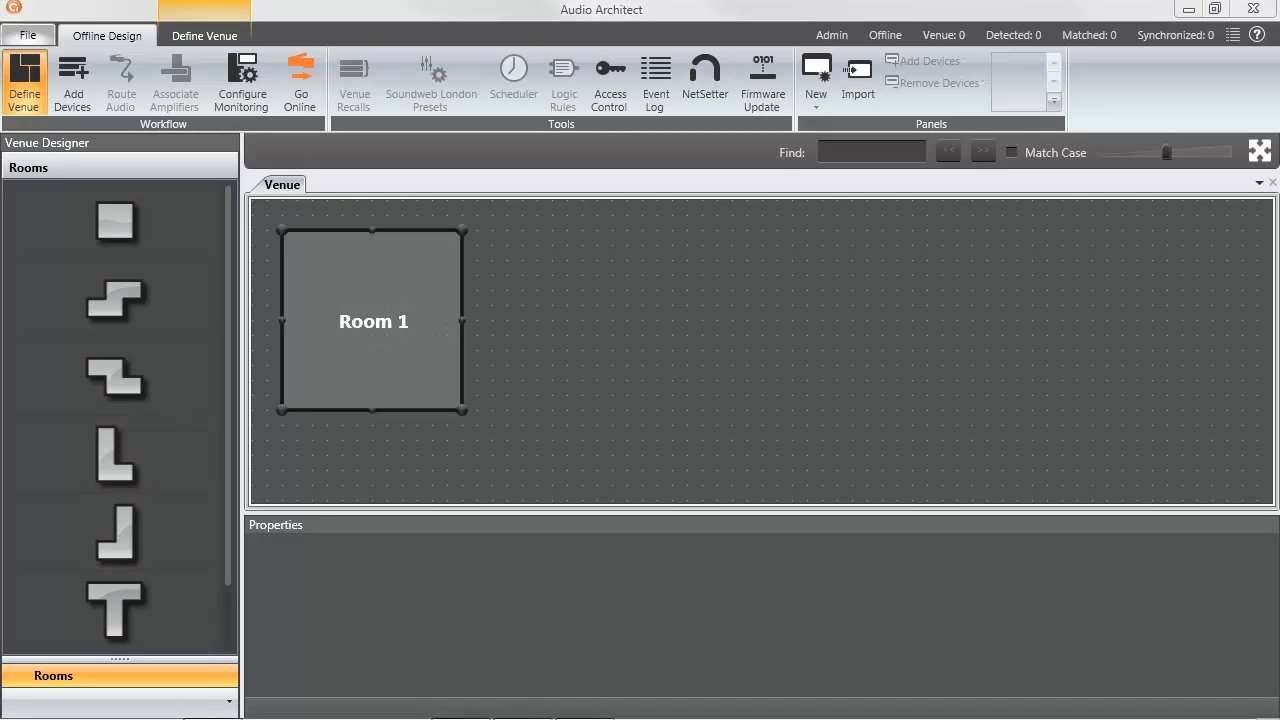
Step: Switch to the Add Devices stage of the workflow and rename Room 1 to "Rack"
click(80, 88)
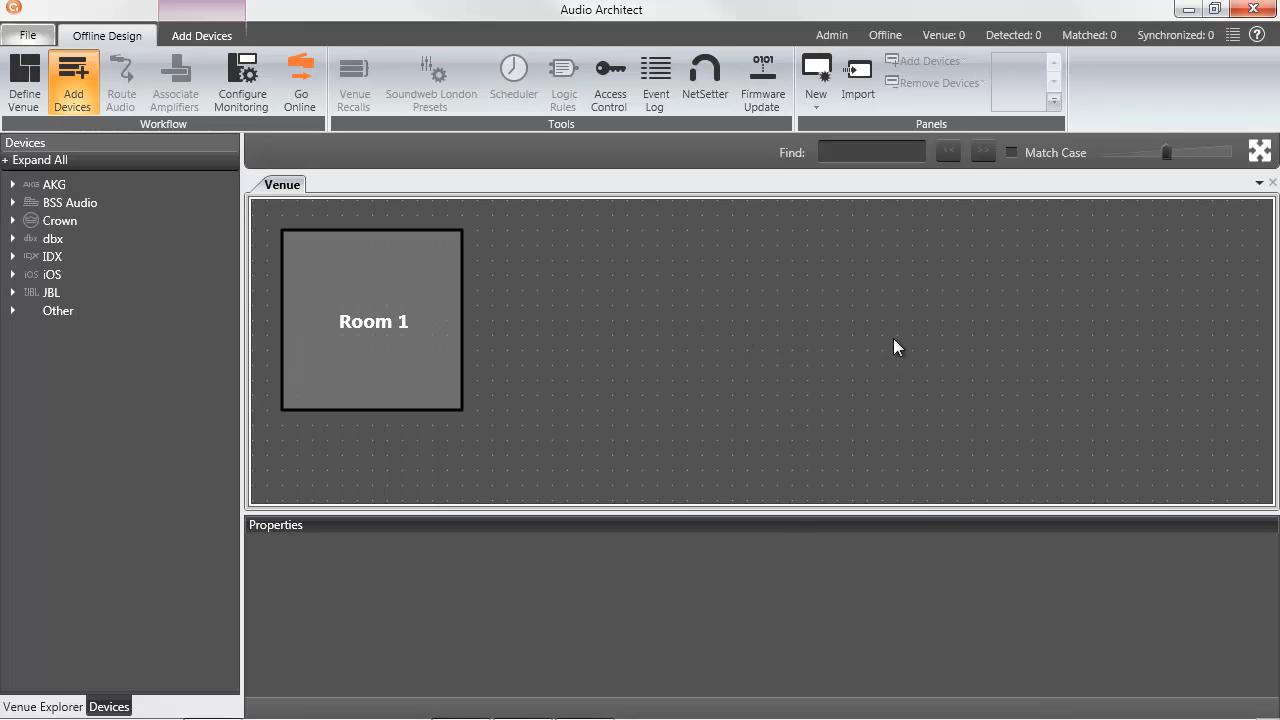
drag(1163, 152, 1120, 150)
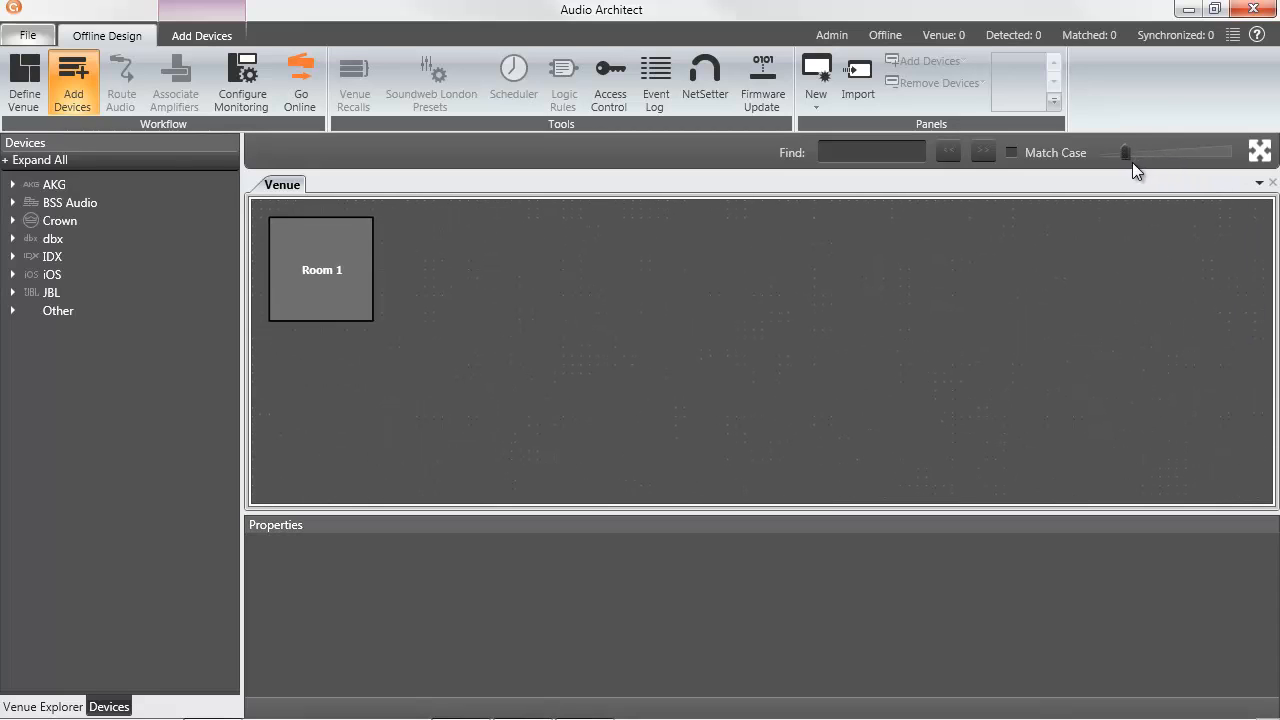
drag(1125, 153, 1141, 155)
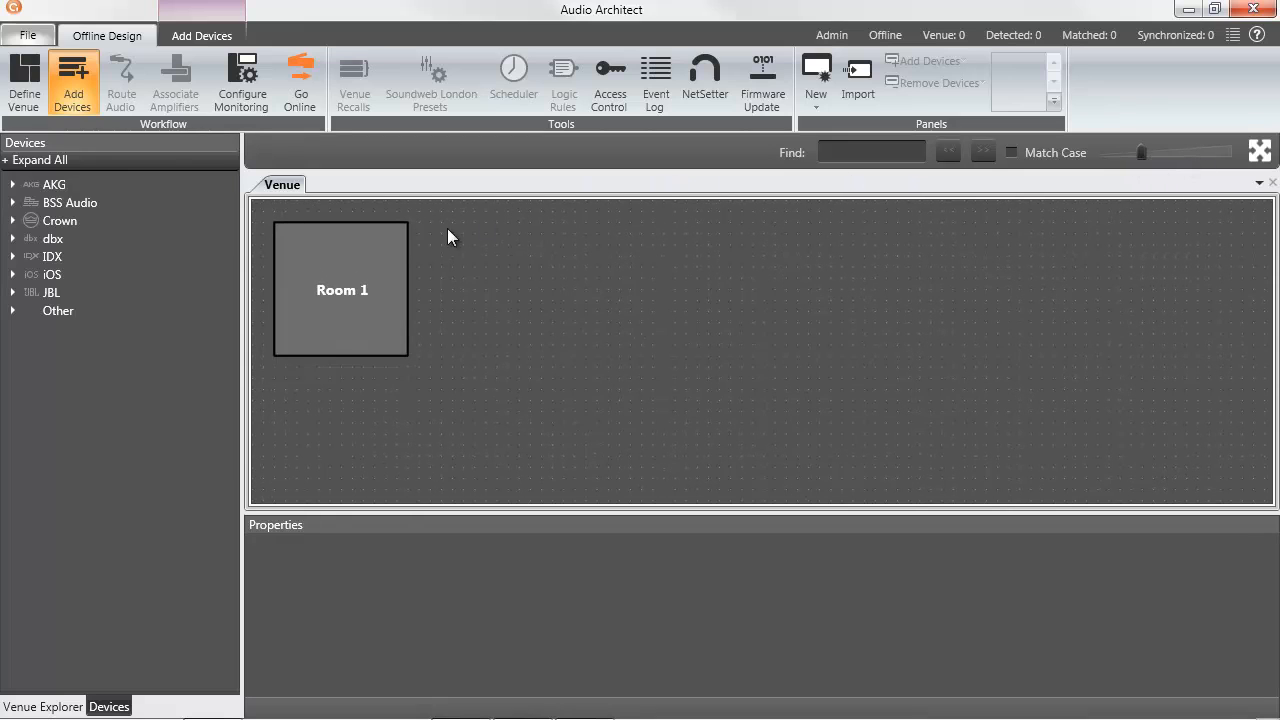
click(361, 245)
click(1262, 154)
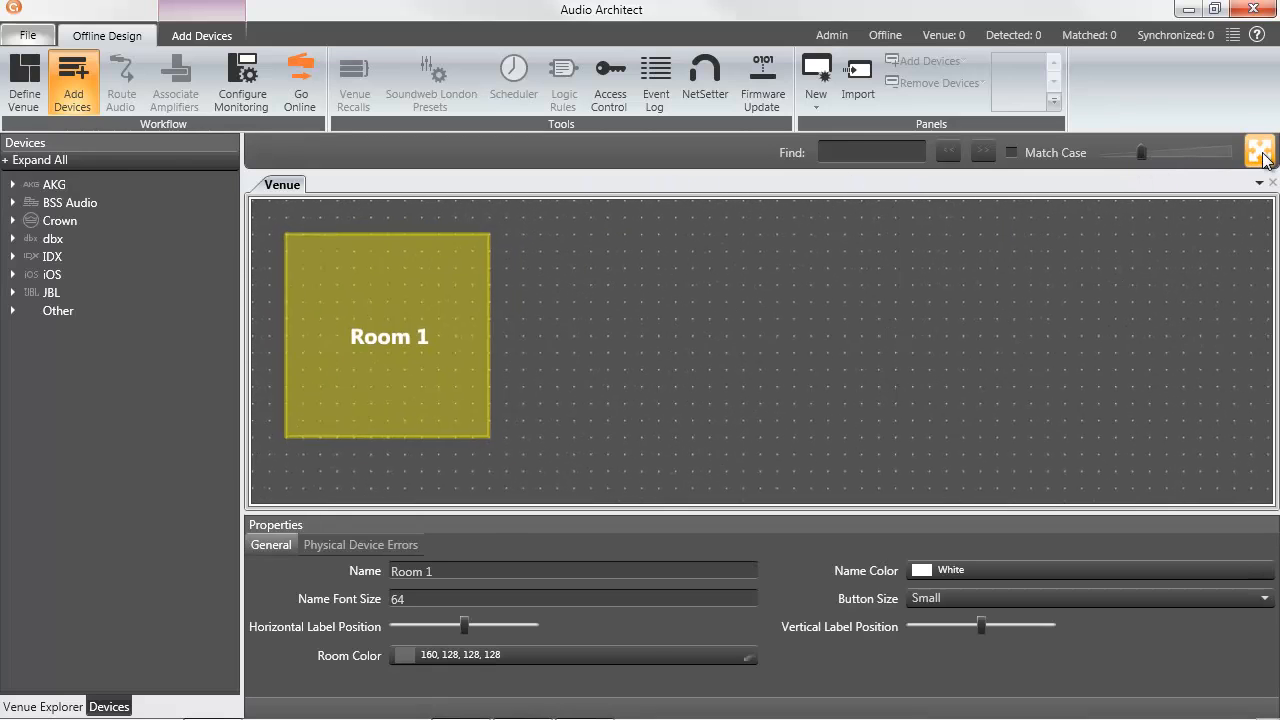
drag(445, 575, 362, 567)
text(R)
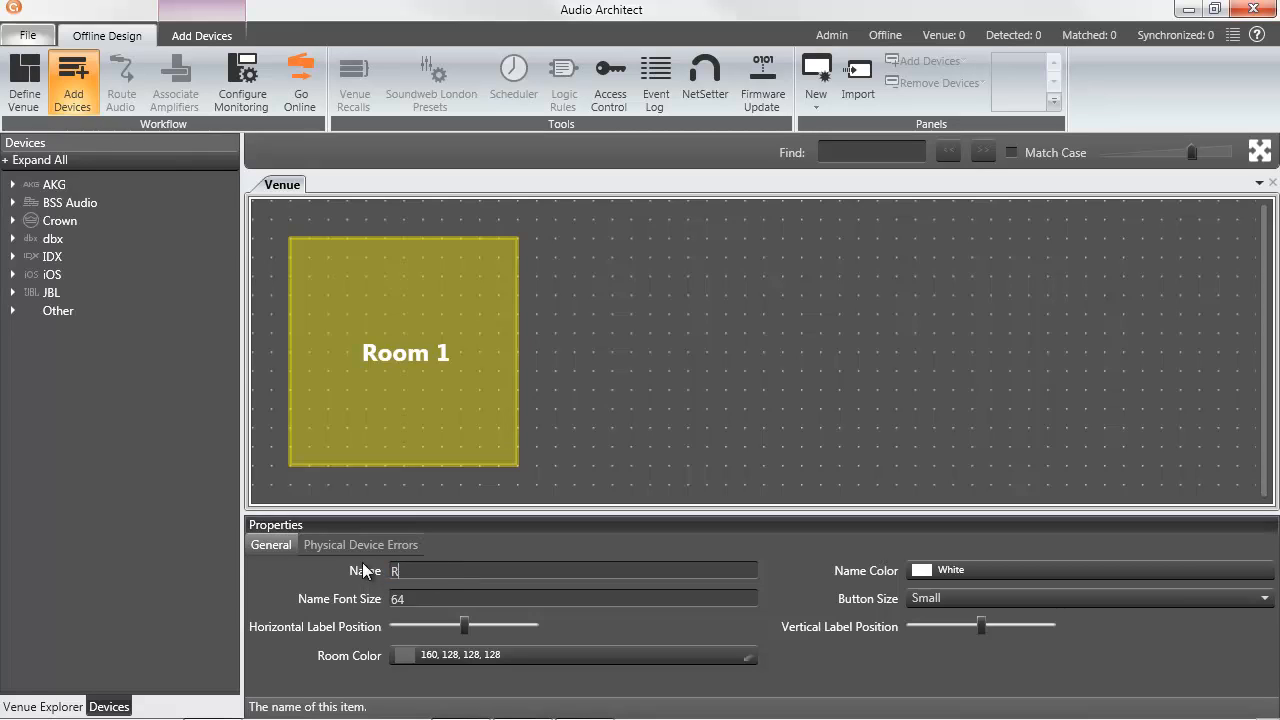
text(ack)
key(Return)
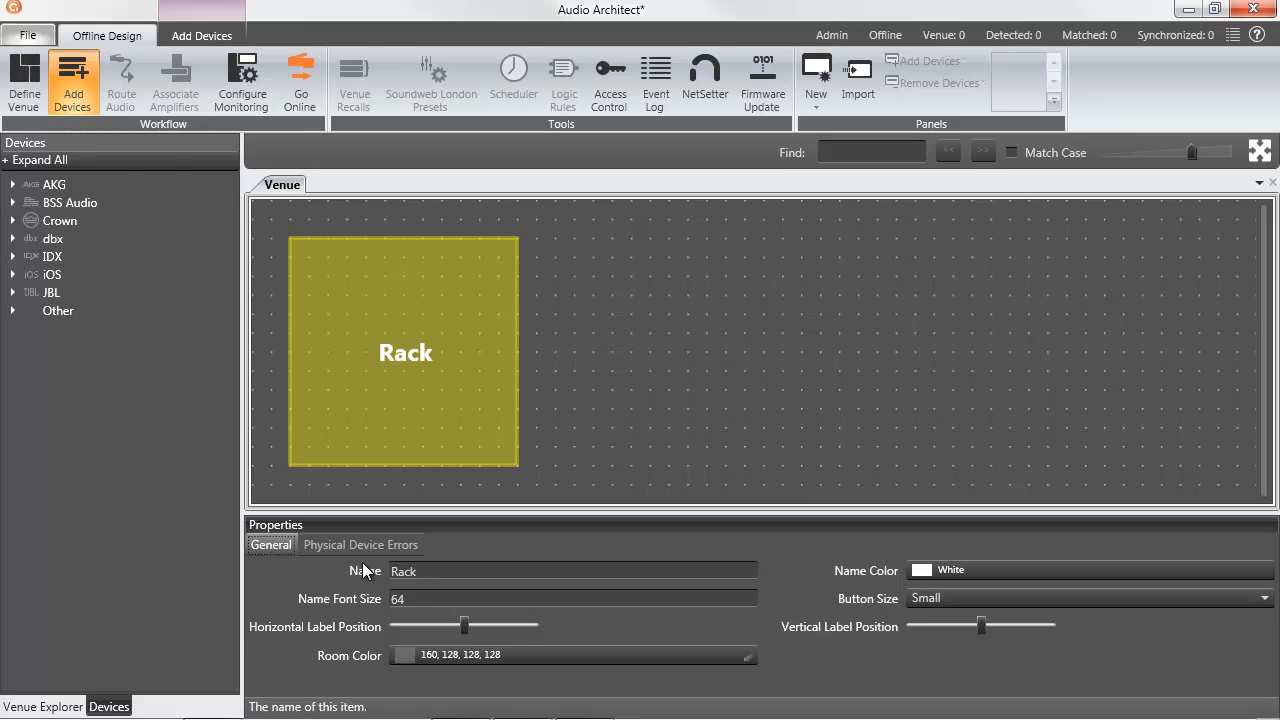
Step: Set the room's button size to Medium and extend its name to "Rack Room"
click(1266, 598)
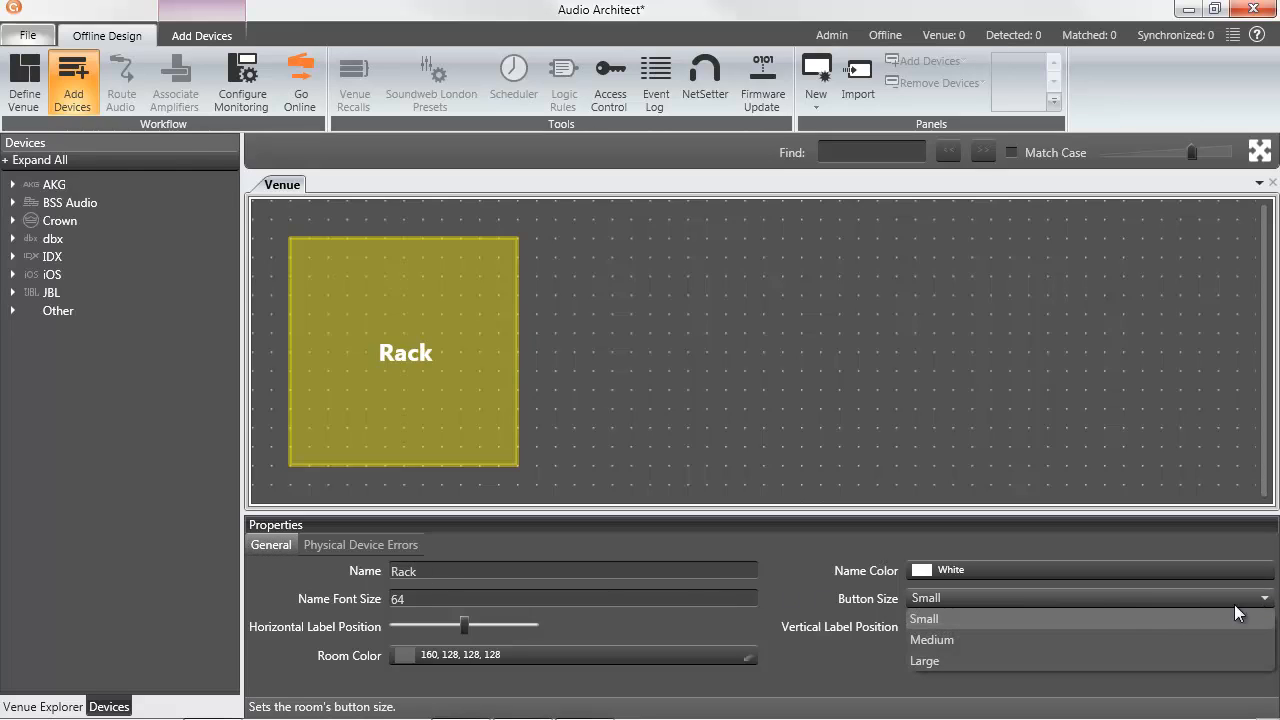
click(1124, 645)
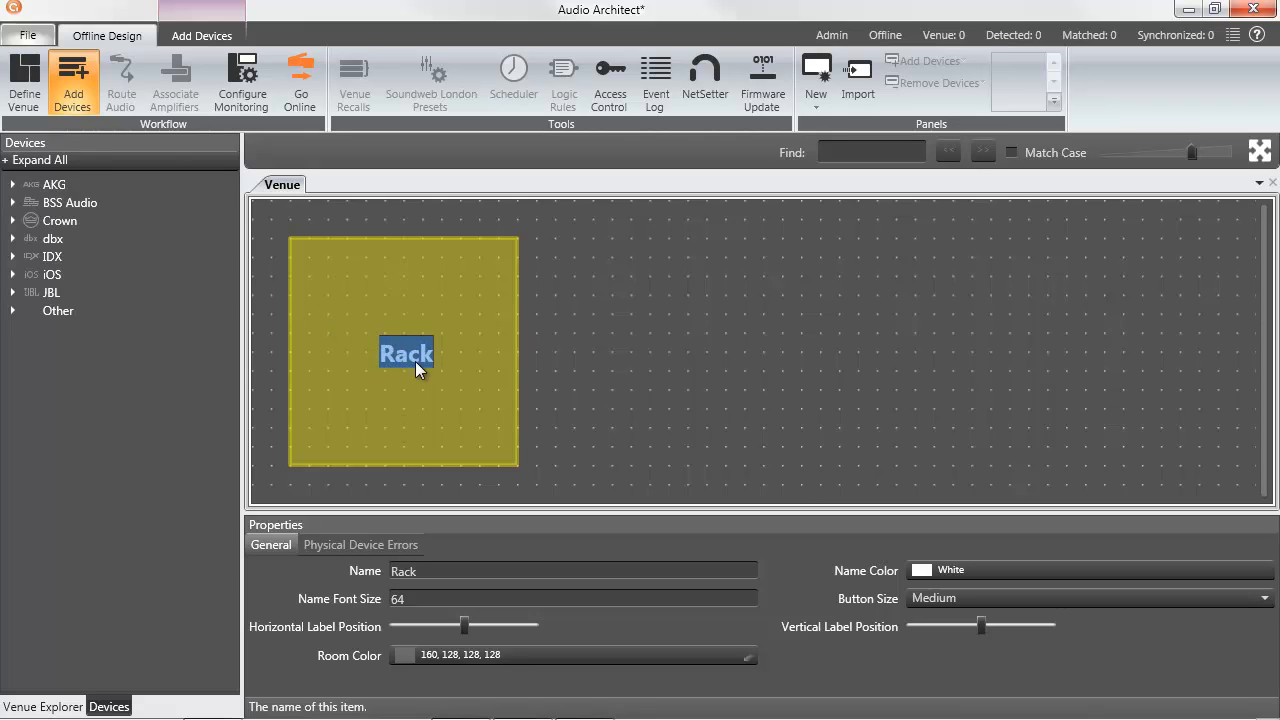
key(Home)
text(Room)
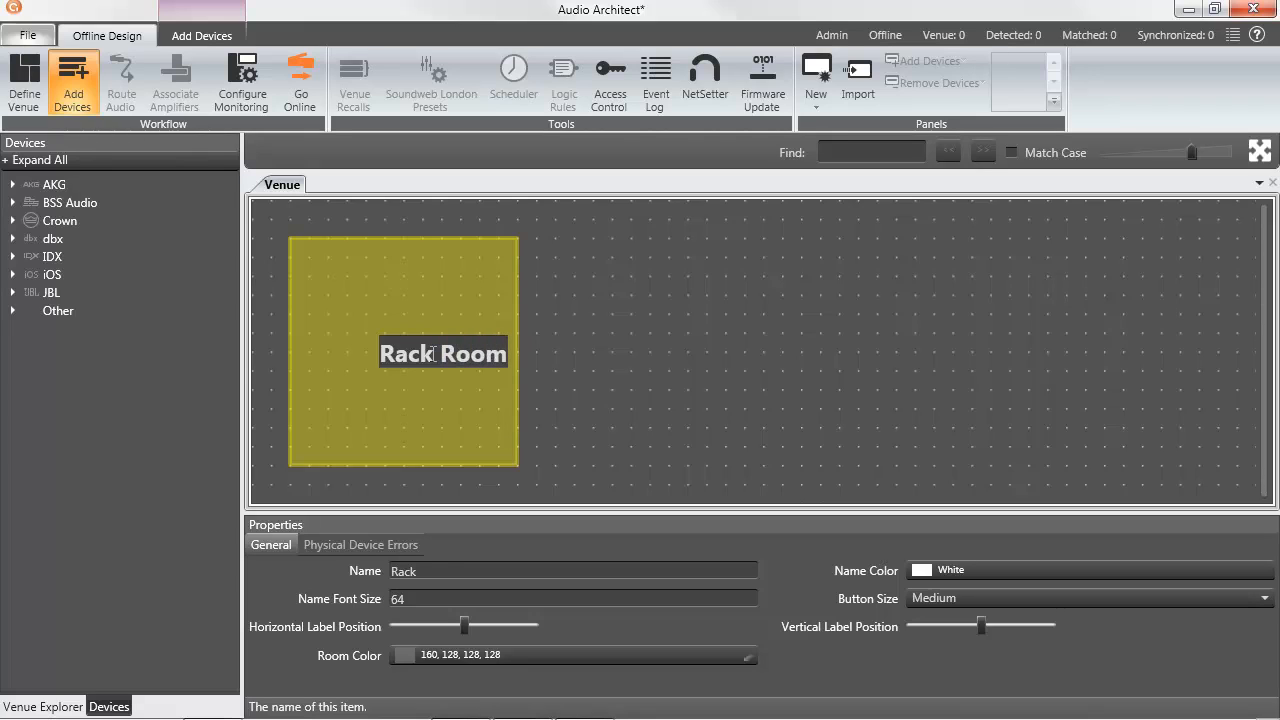
key(Return)
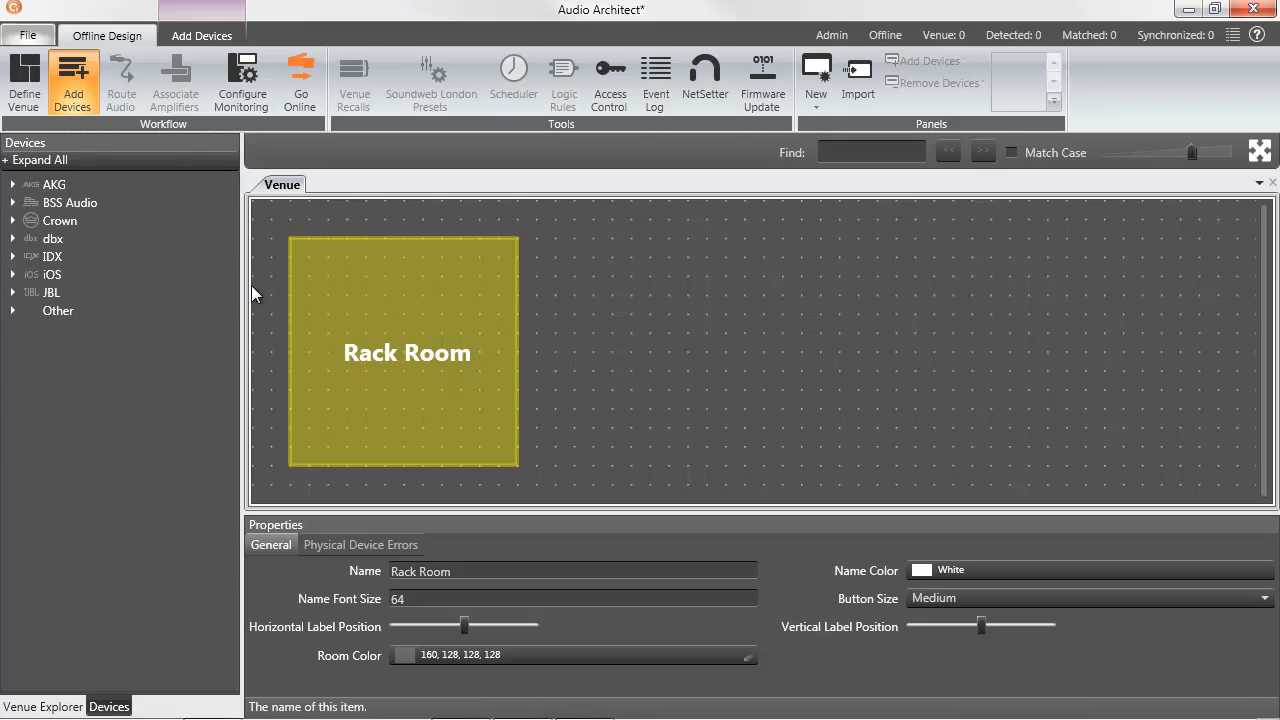
Step: Examine the device models offered under AKG, BSS Audio, Crown, dbx, JBL and iOS
click(12, 185)
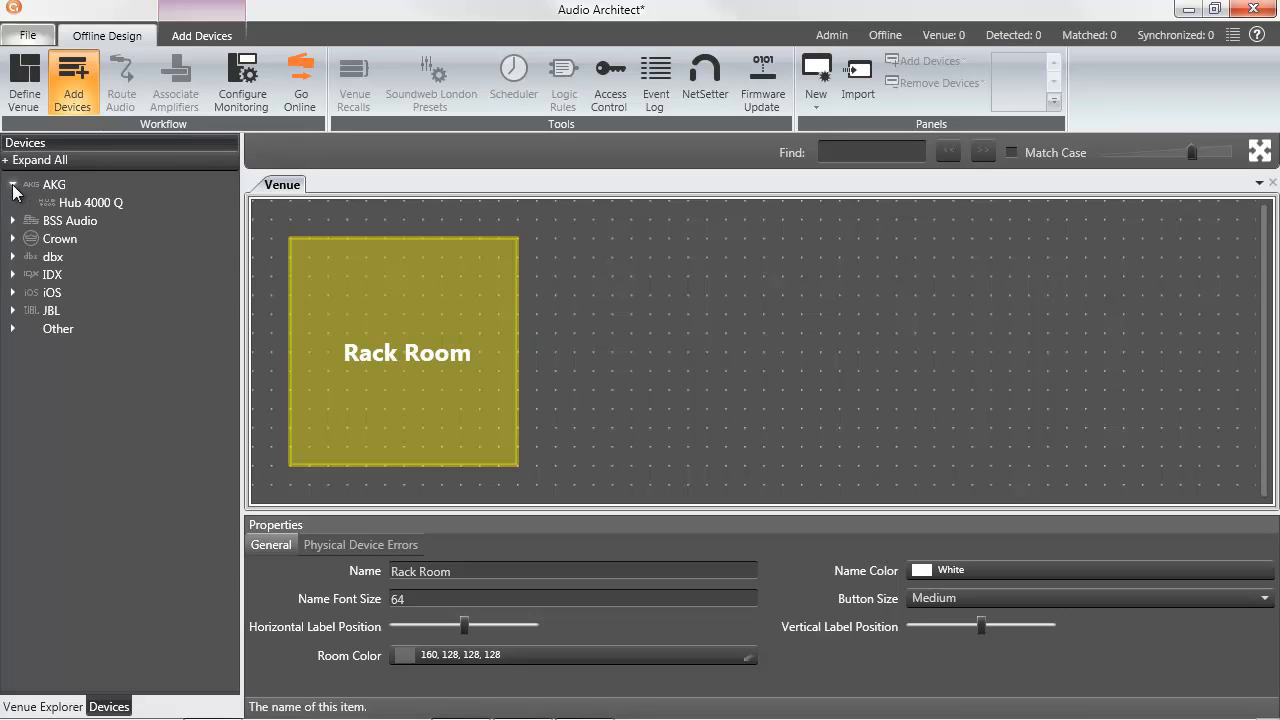
click(12, 221)
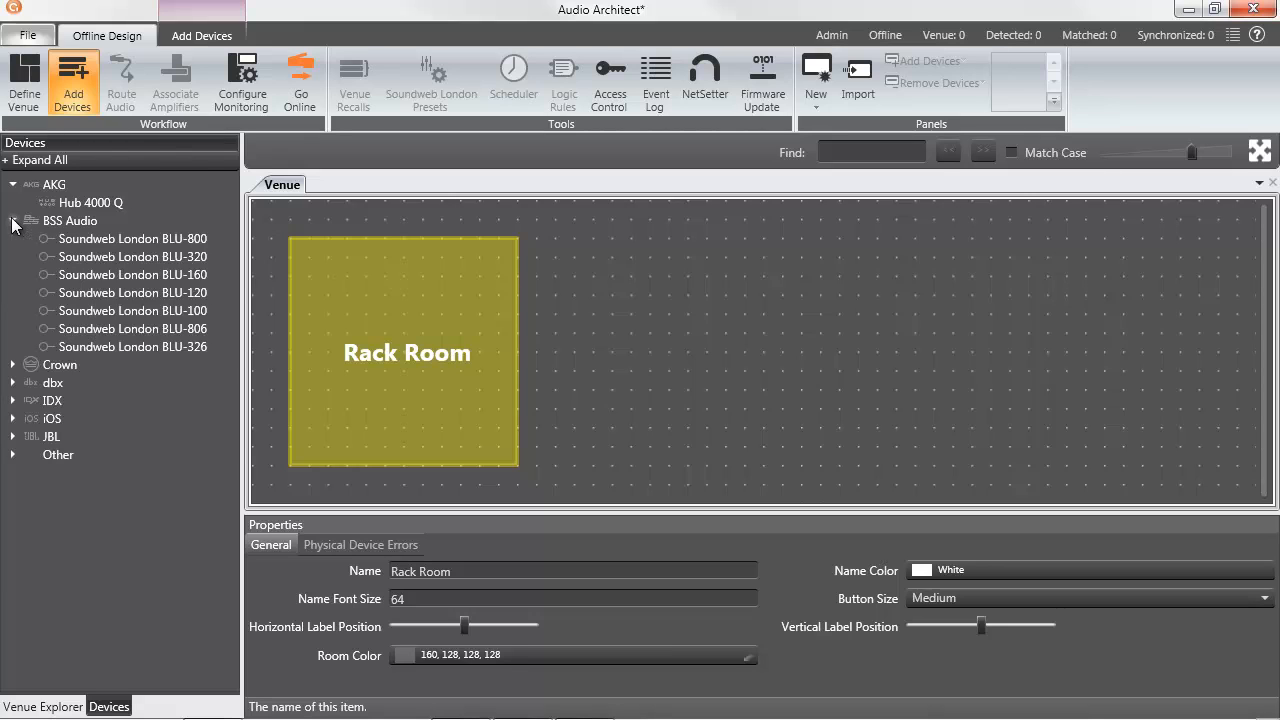
click(12, 365)
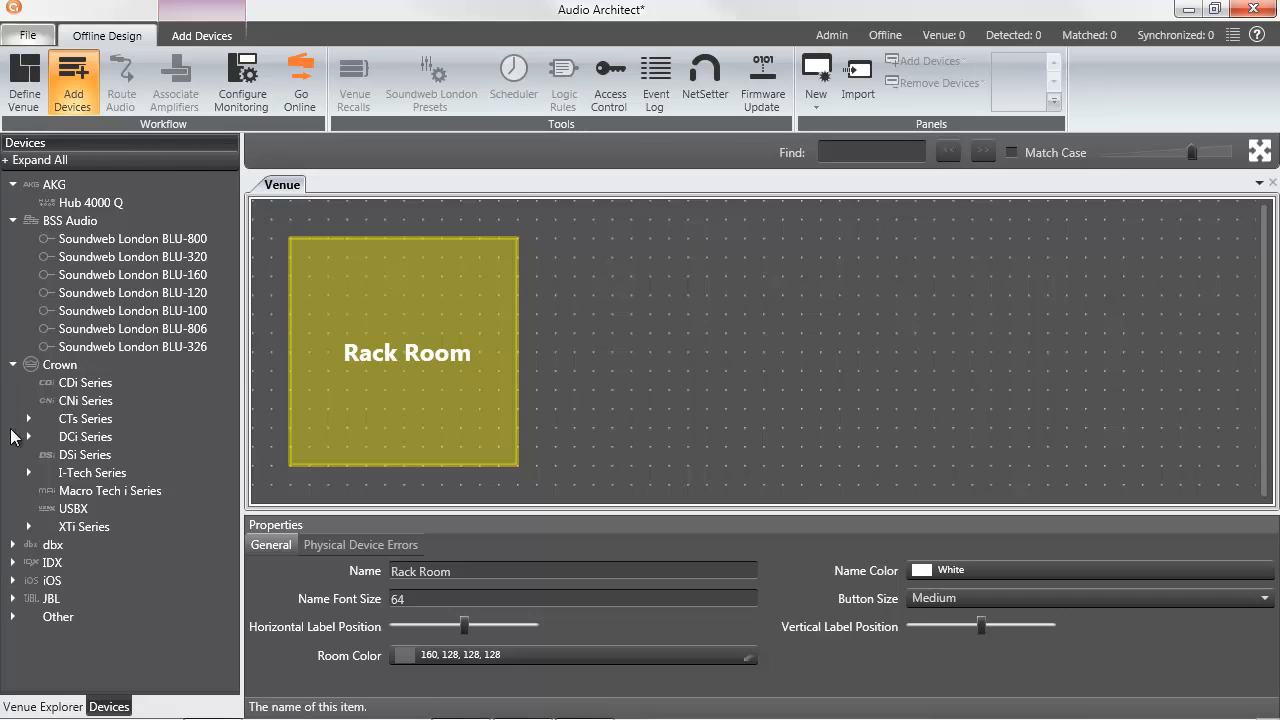
click(12, 545)
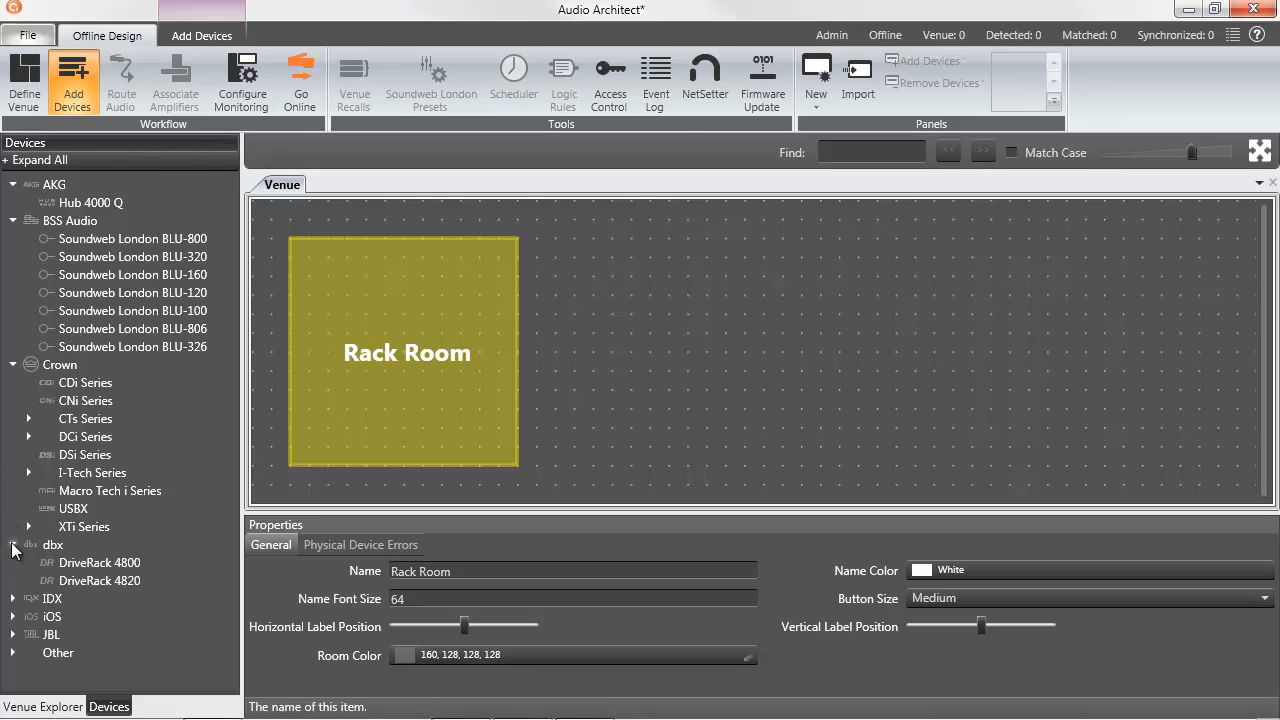
click(12, 636)
drag(225, 445, 221, 535)
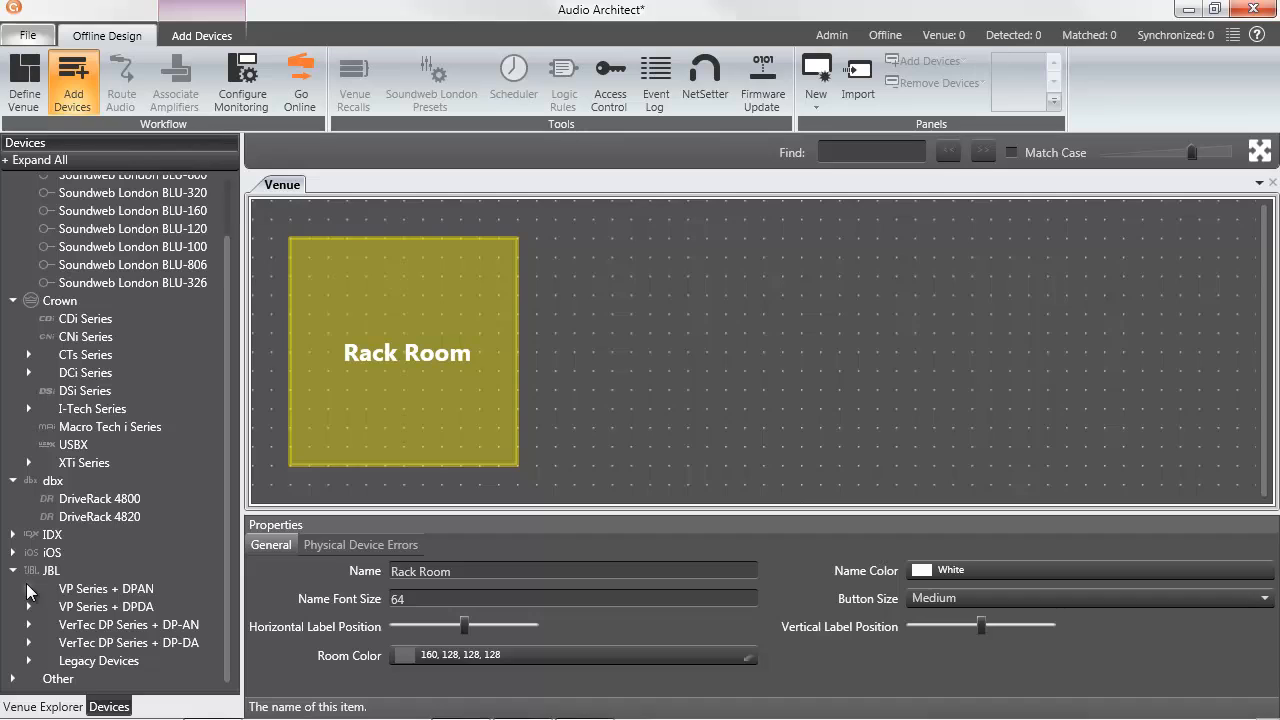
click(13, 552)
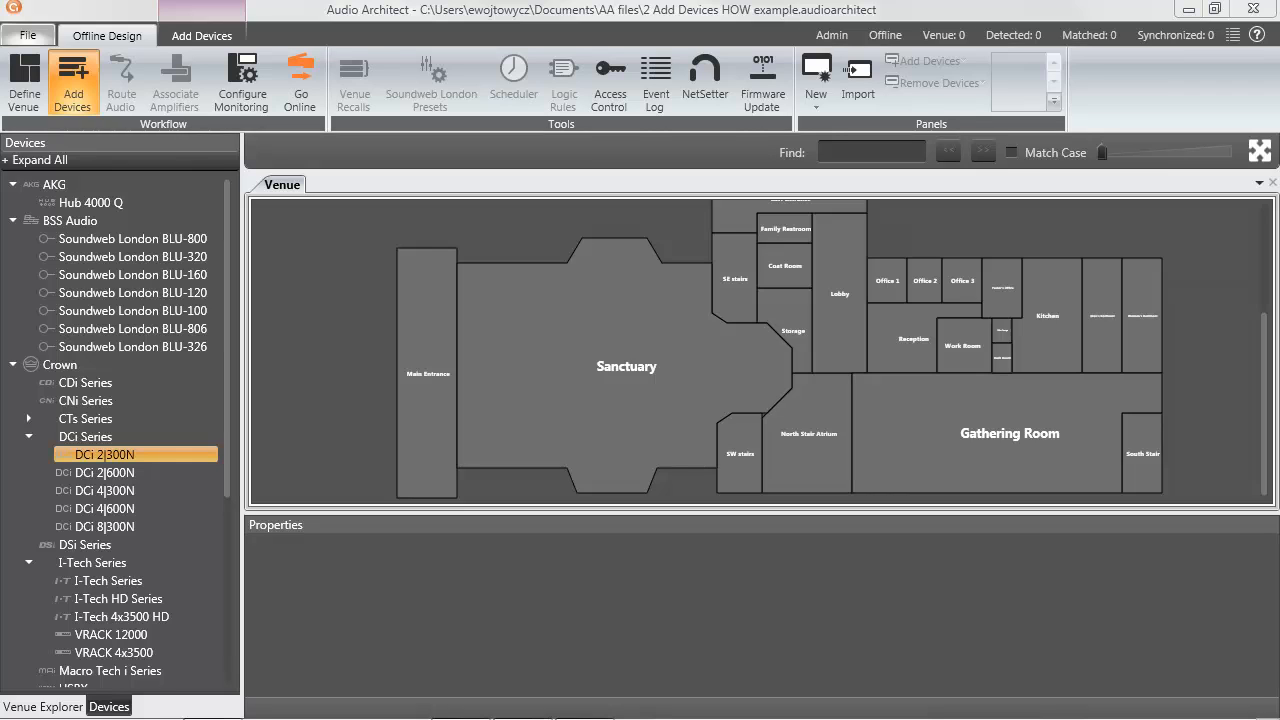
Step: Open the venue's Rack Room and place a Crown DCi 2|300N amplifier near its middle
click(1004, 362)
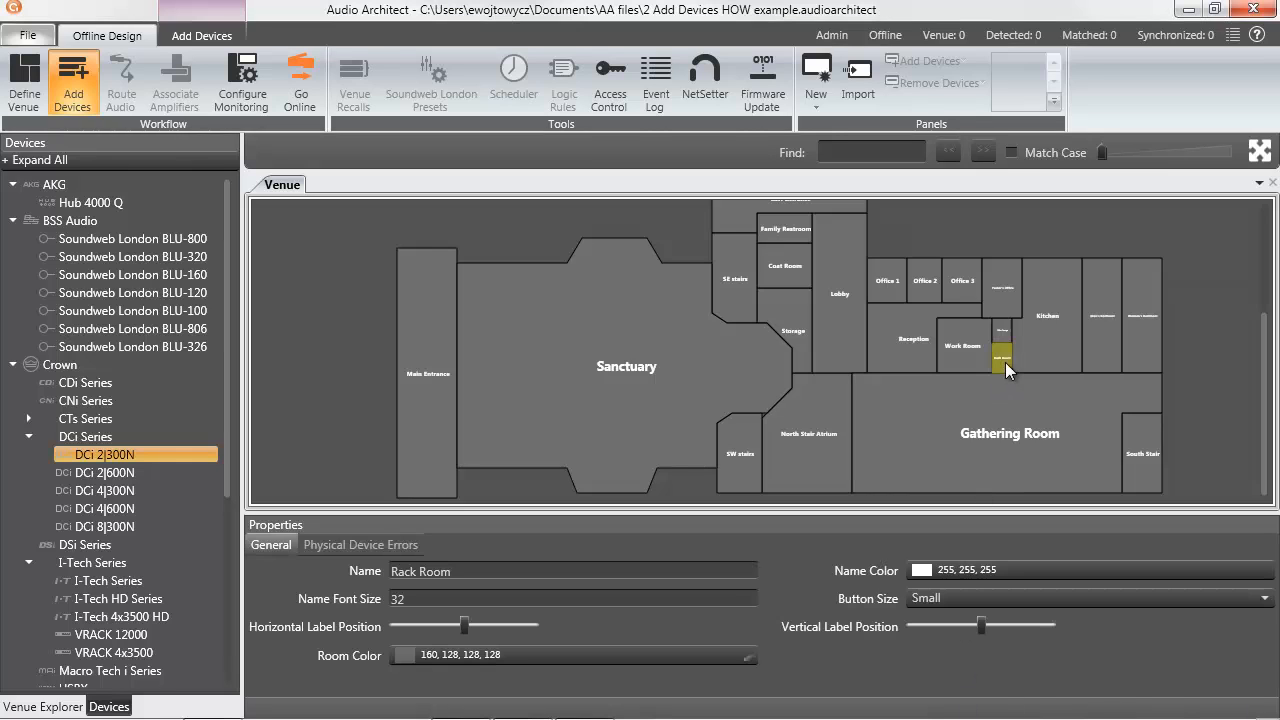
double_click(1001, 361)
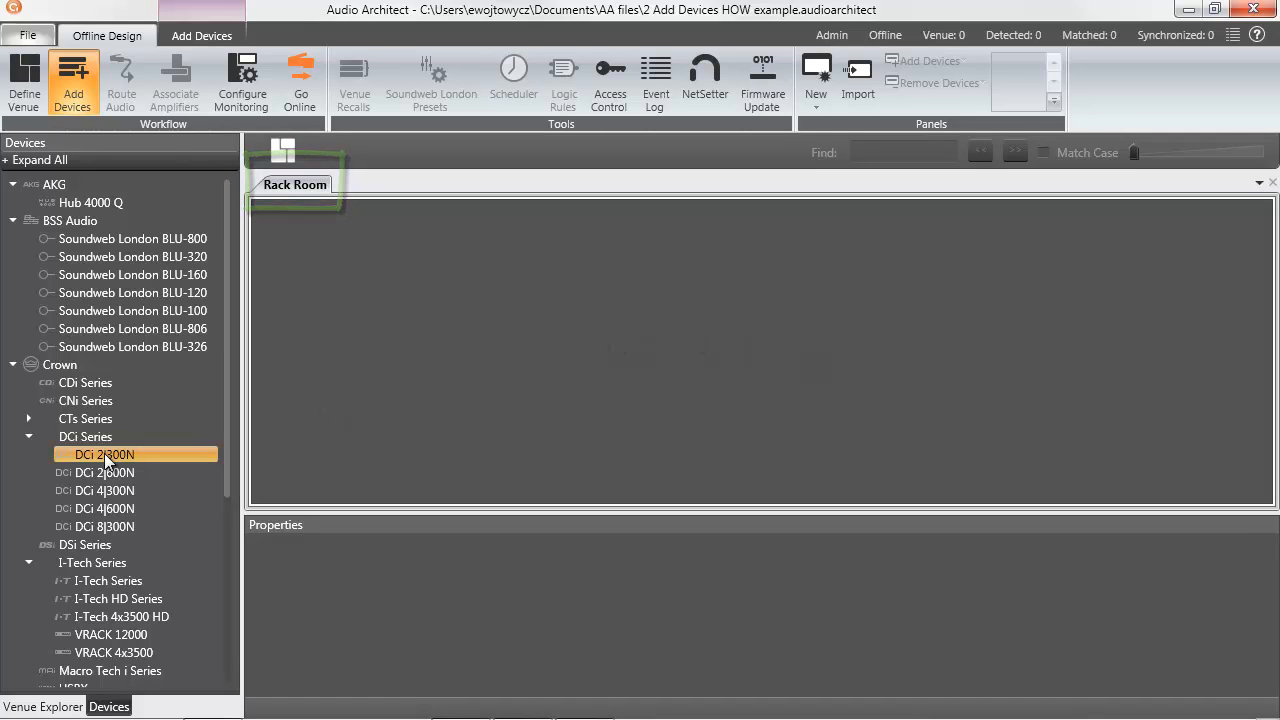
drag(104, 460, 461, 382)
drag(584, 341, 593, 326)
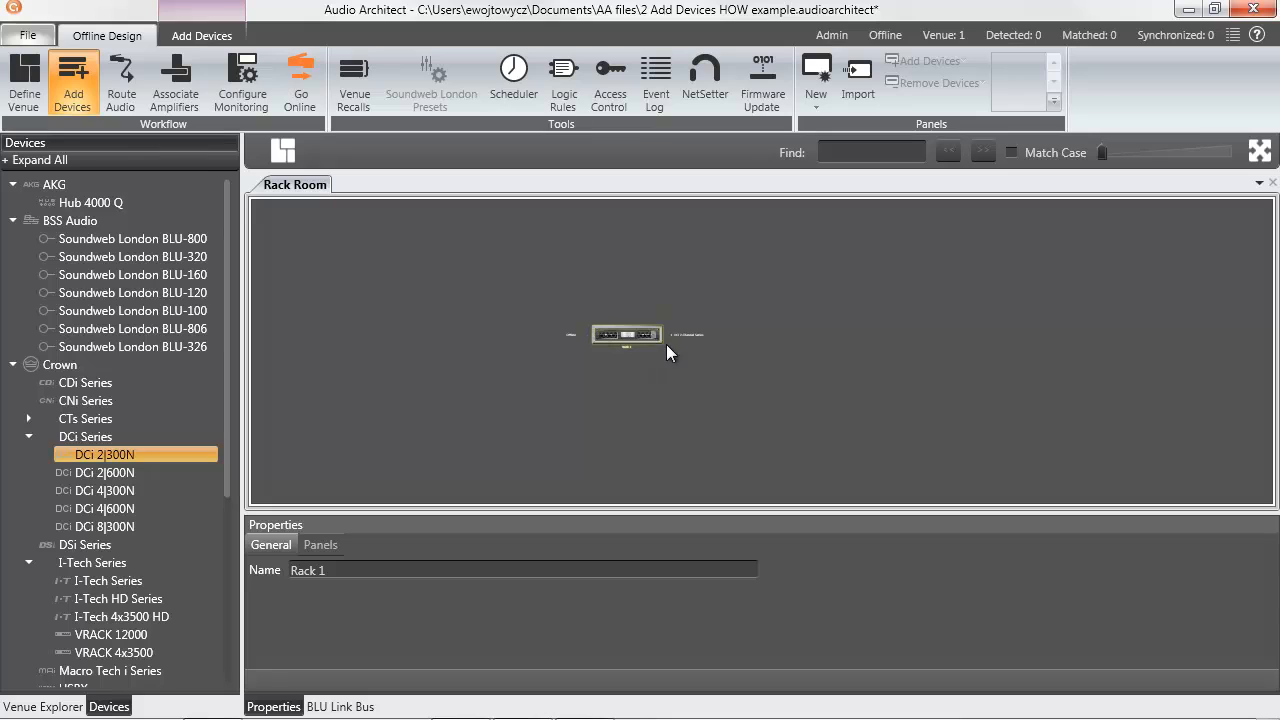
Step: Add a Soundweb London BLU-800 beside Rack 1, accepting the Standard card setup with two analog input and two analog output cards
right_click(778, 318)
mouse_move(797, 329)
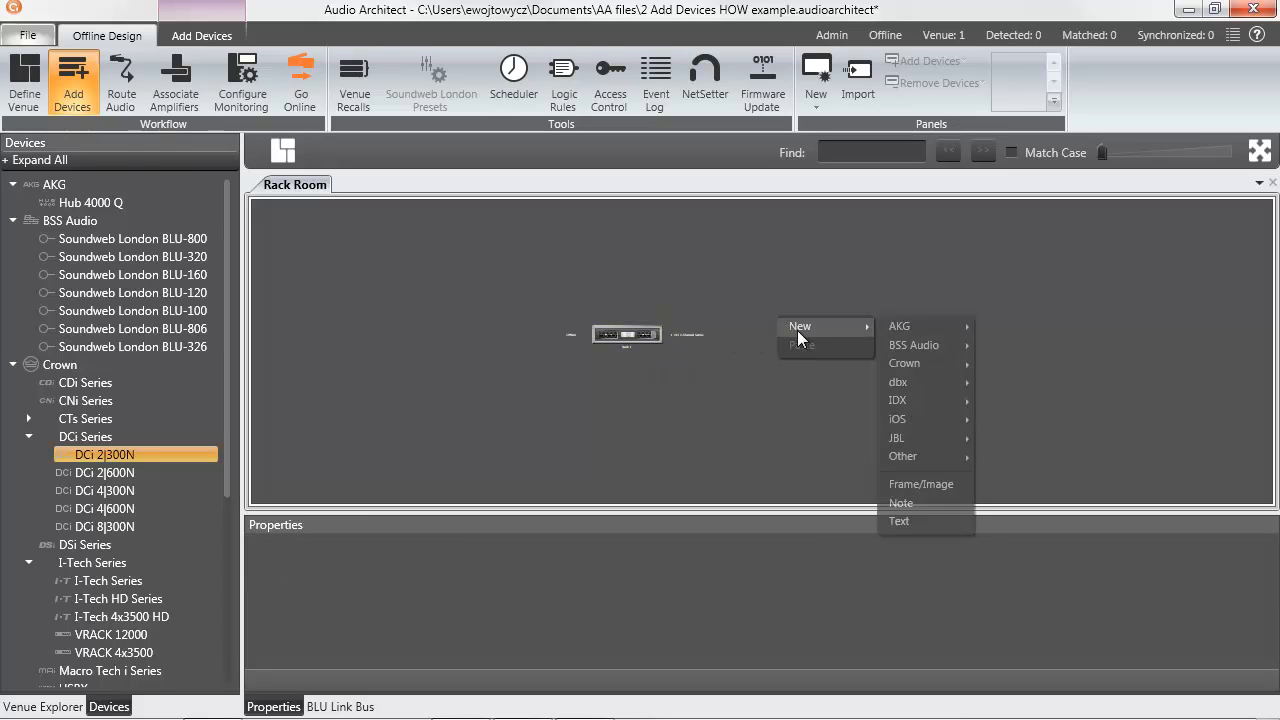
mouse_move(908, 343)
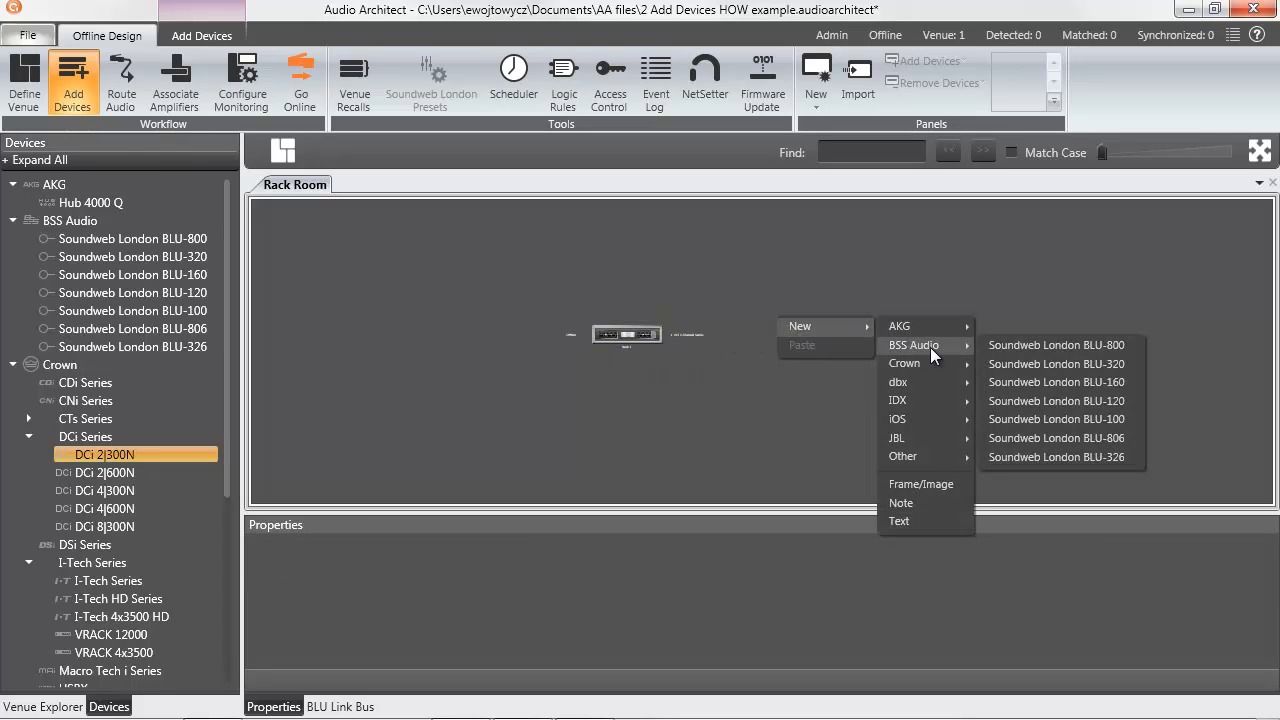
click(1012, 347)
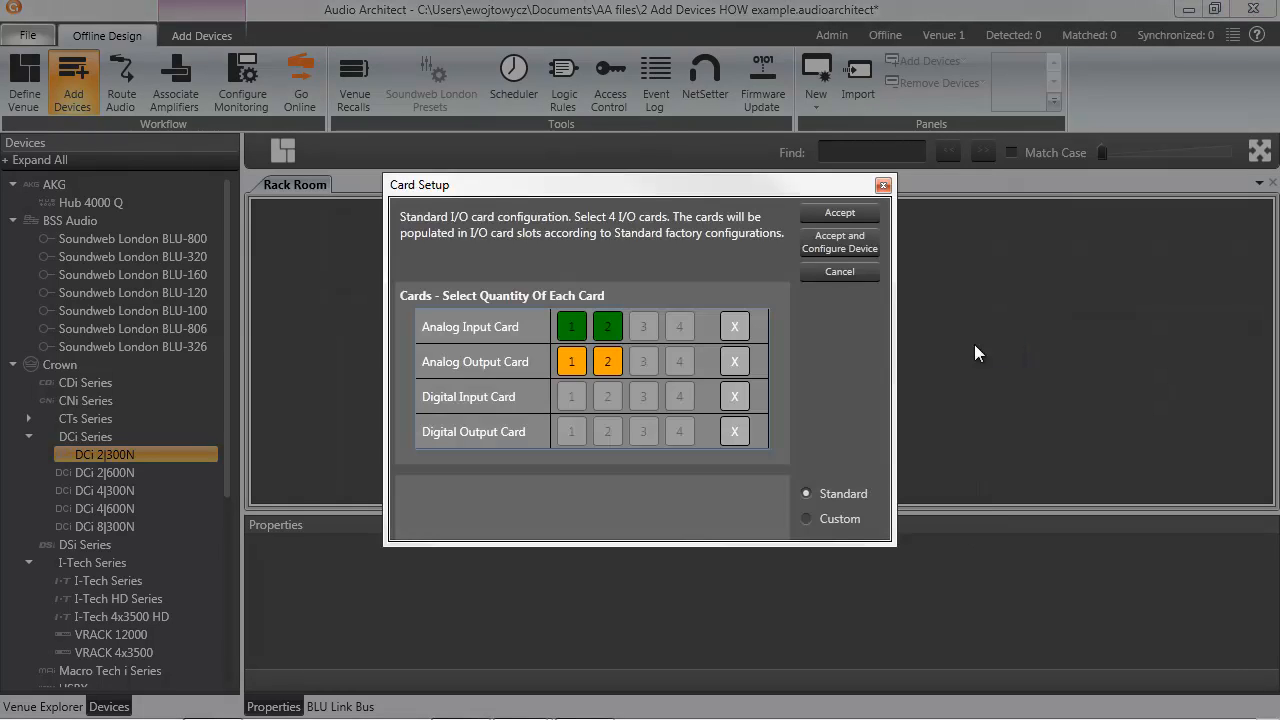
click(857, 213)
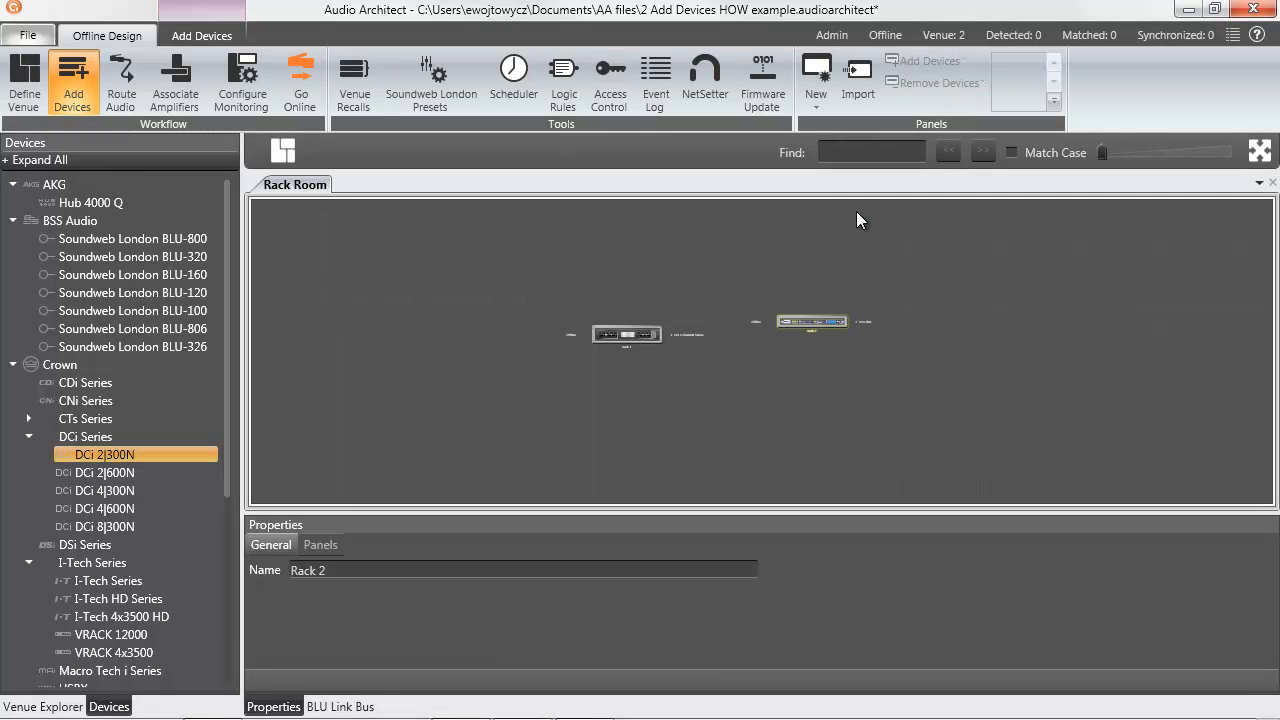
Step: Add three DCi 8|300N amplifiers to Rack 1 and move the rack slightly up and to the right
click(756, 390)
click(1260, 152)
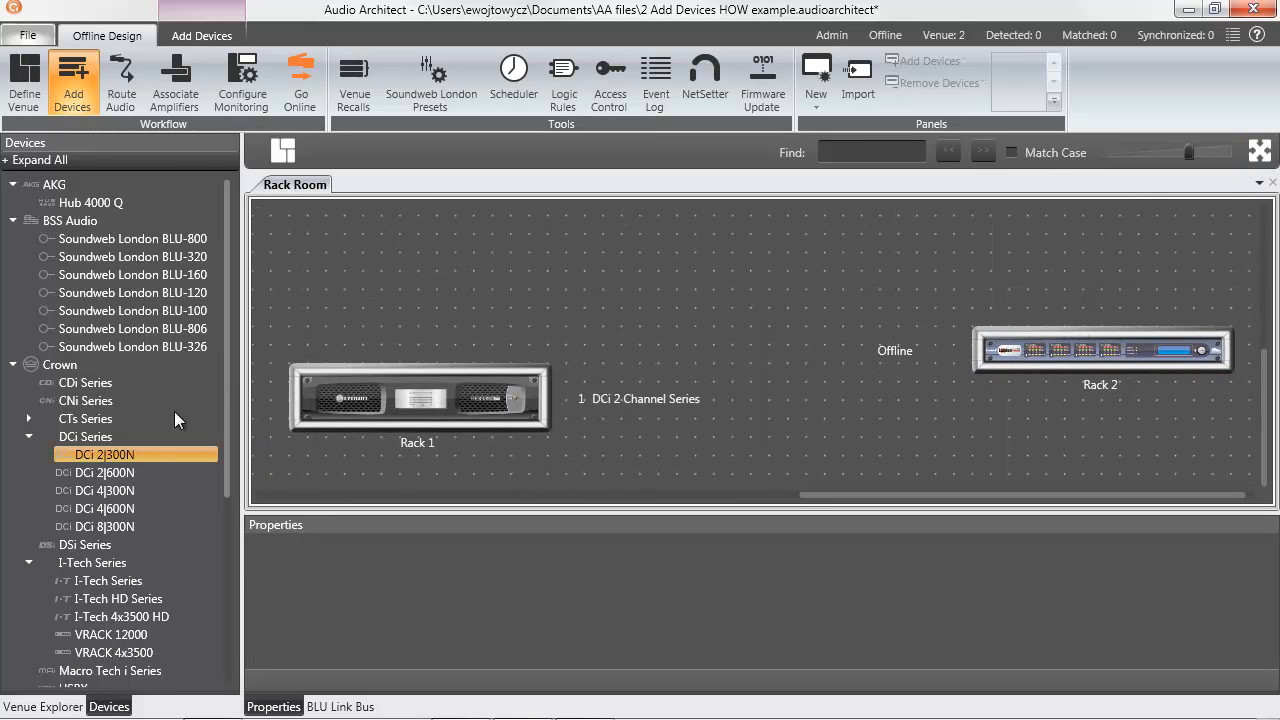
click(105, 526)
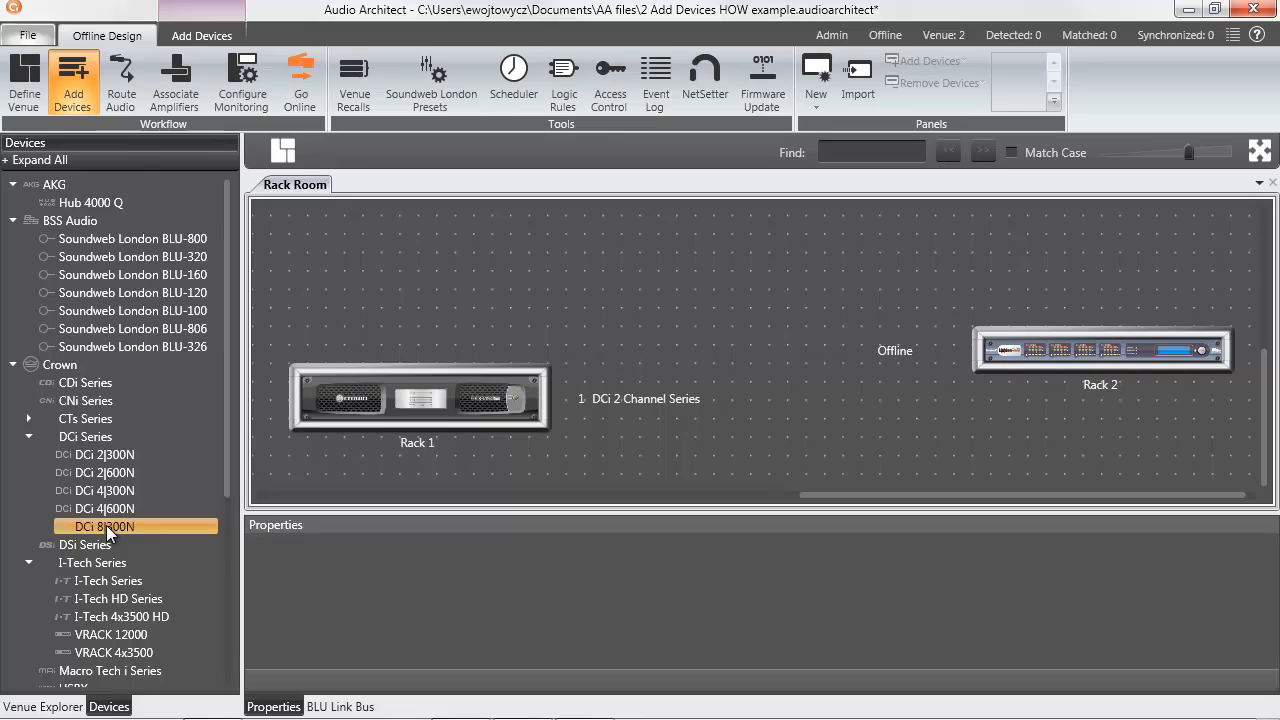
drag(108, 532, 327, 416)
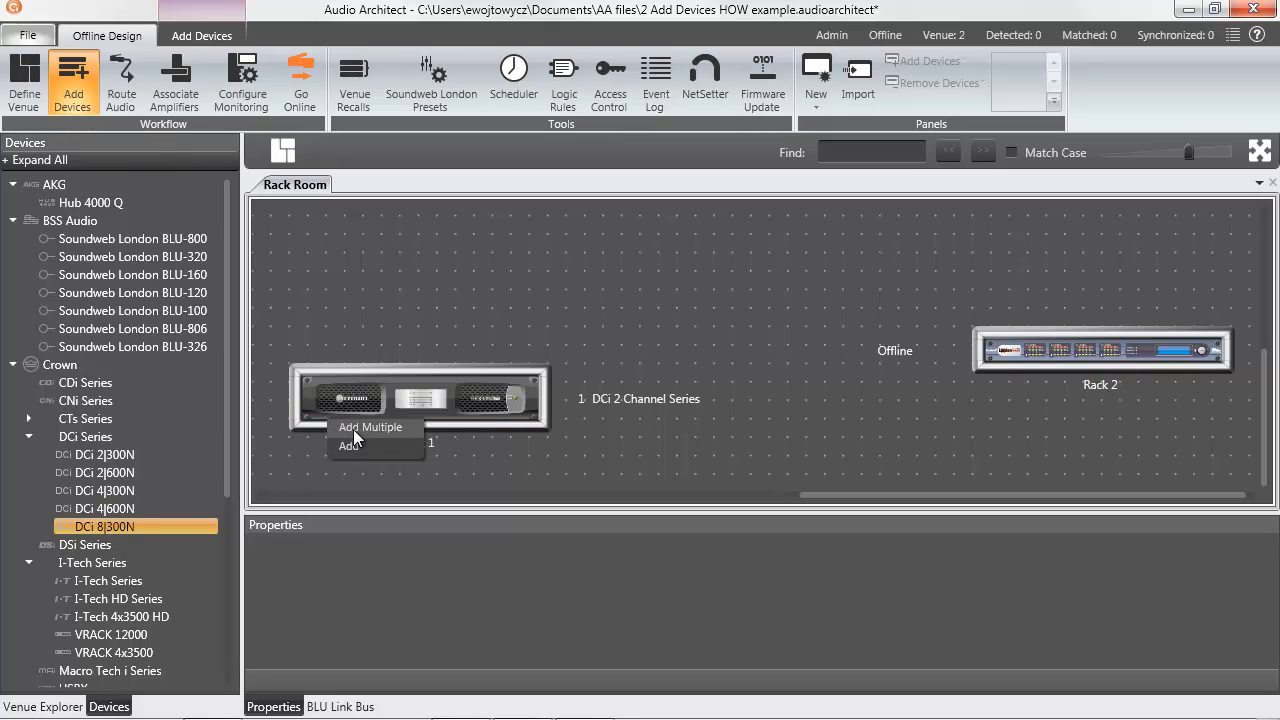
click(360, 430)
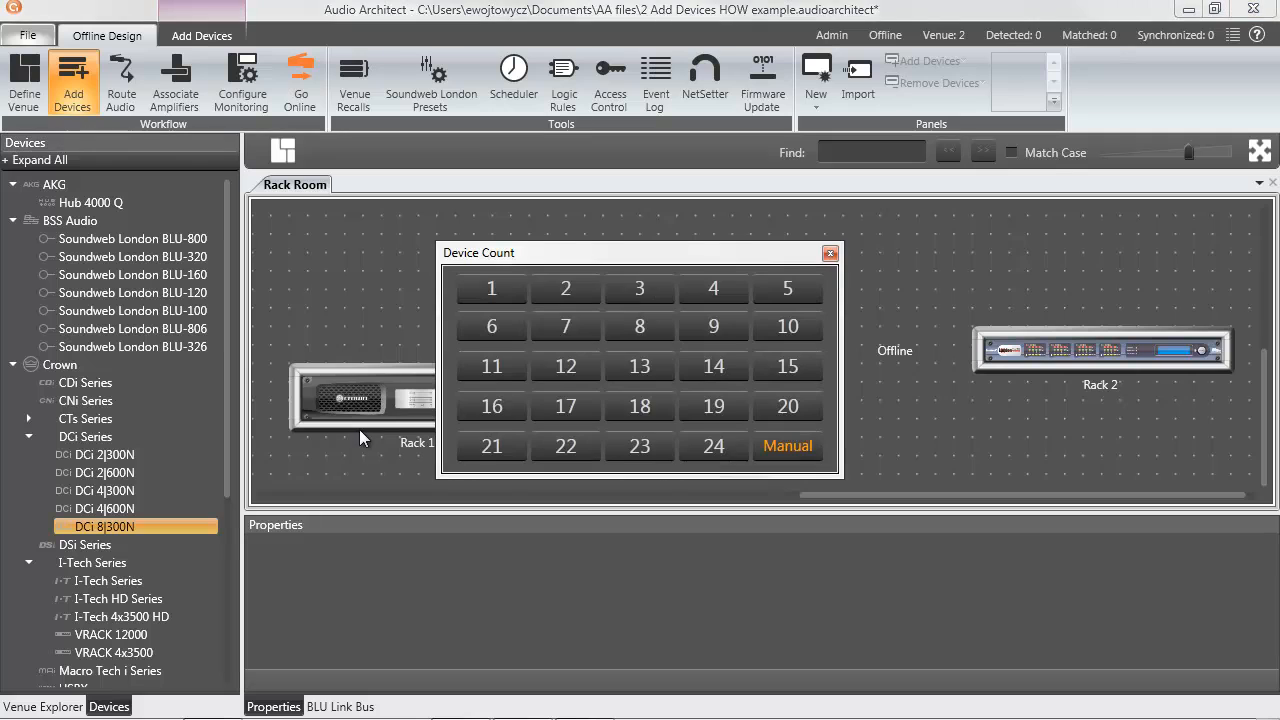
click(640, 288)
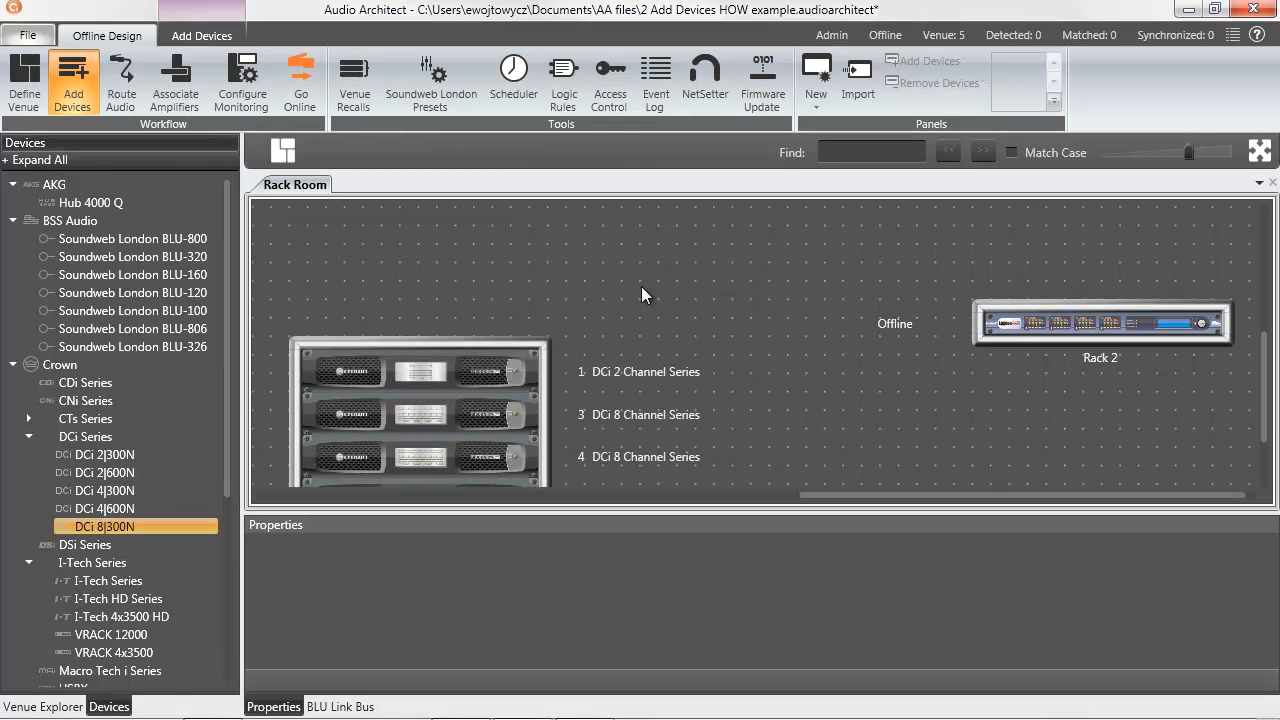
drag(503, 345, 518, 325)
drag(541, 265, 541, 265)
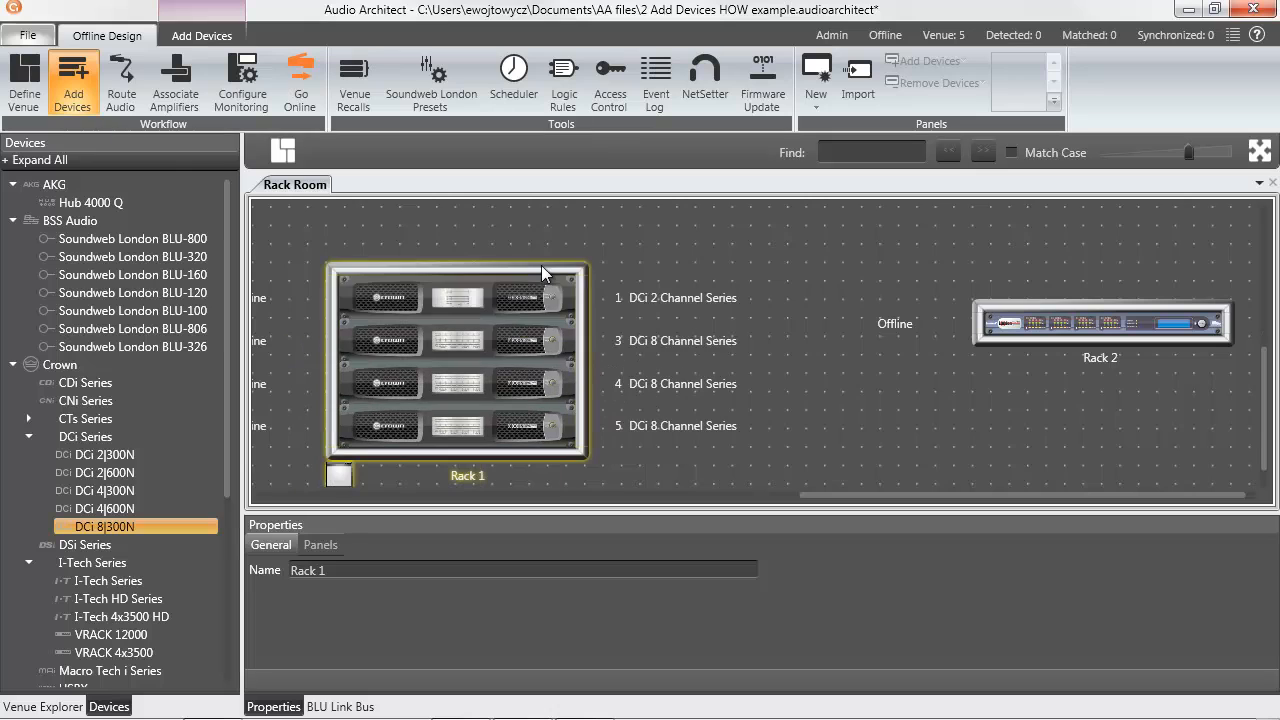
Step: Check the Rack Room in the venue overview, and reopen the room with Rack 1 selected
click(282, 152)
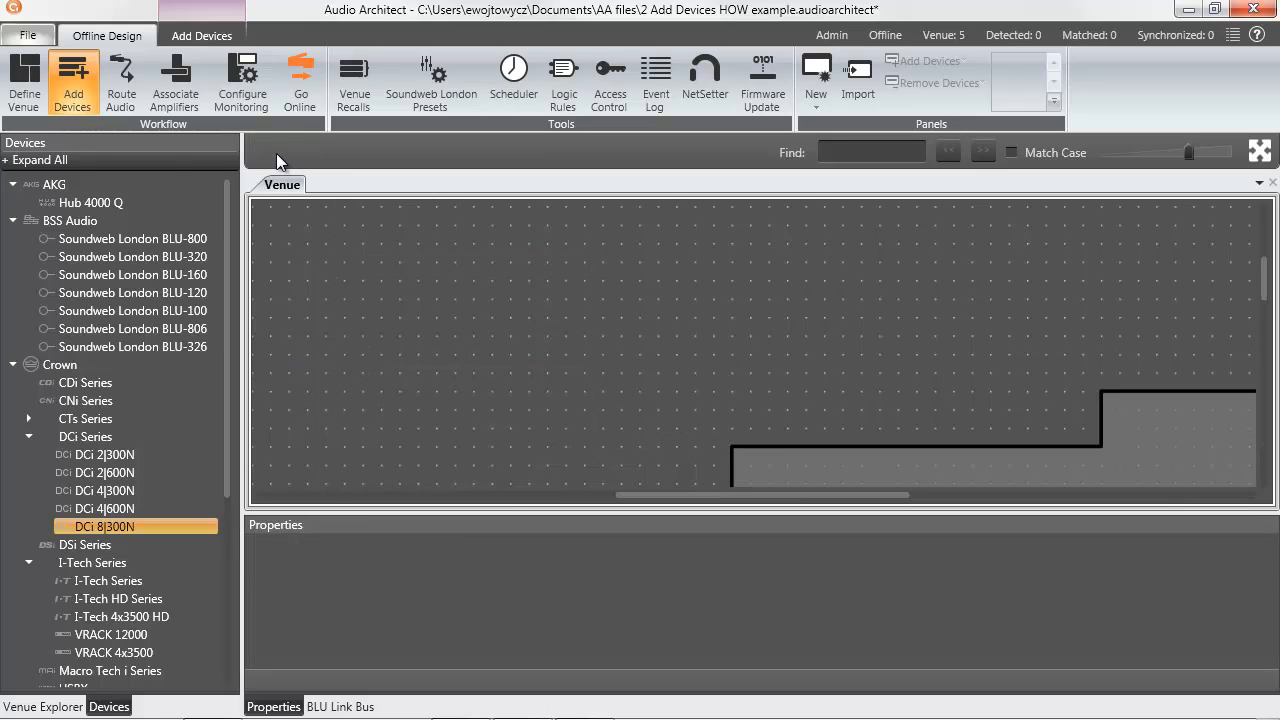
click(1258, 151)
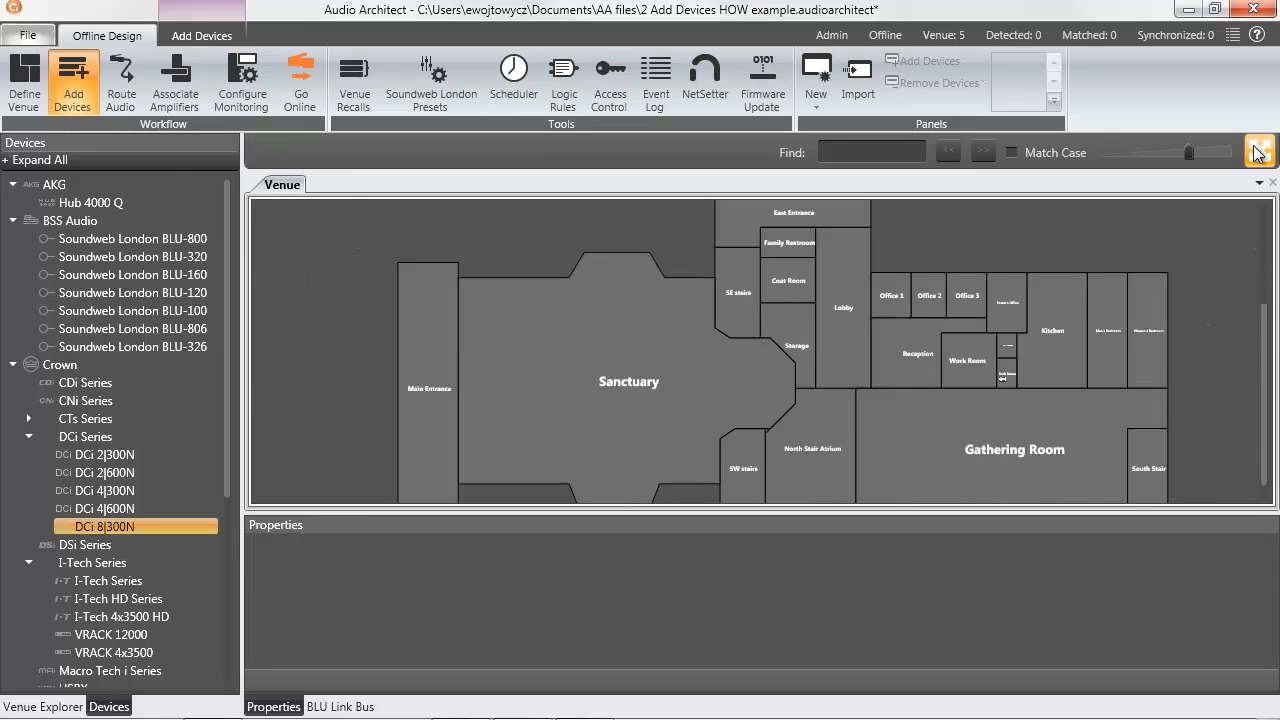
click(1002, 370)
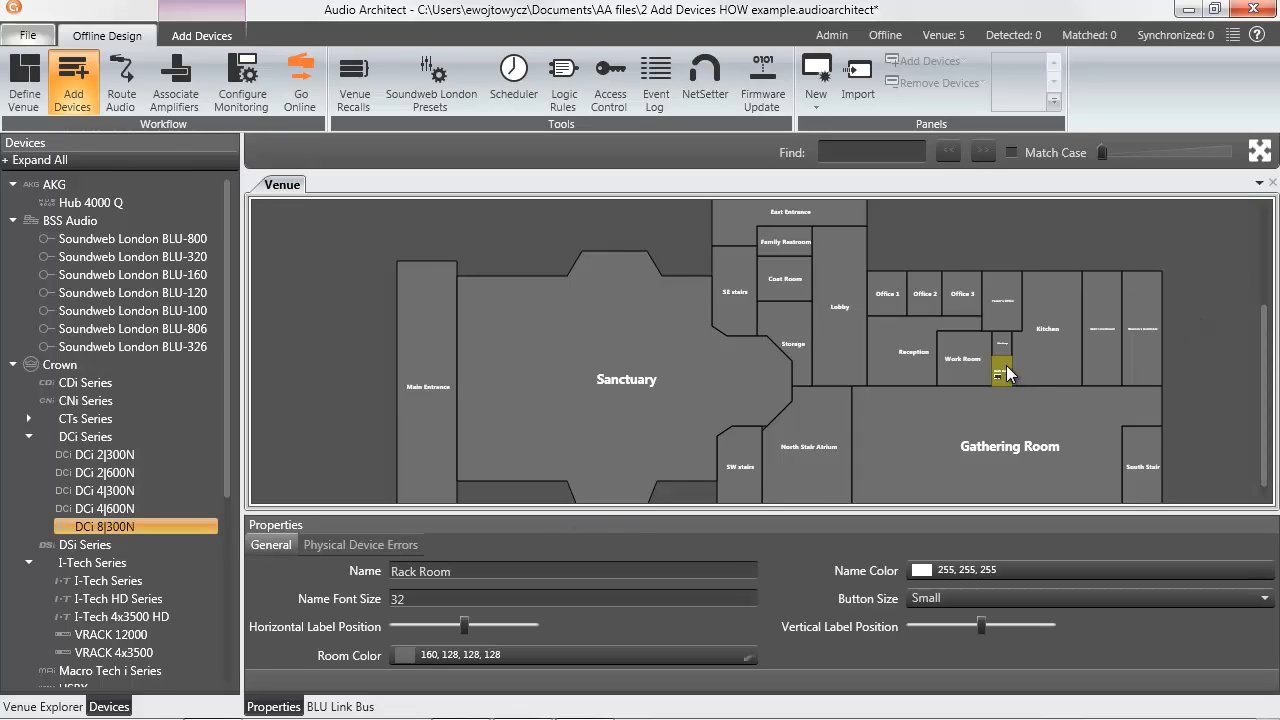
double_click(1002, 372)
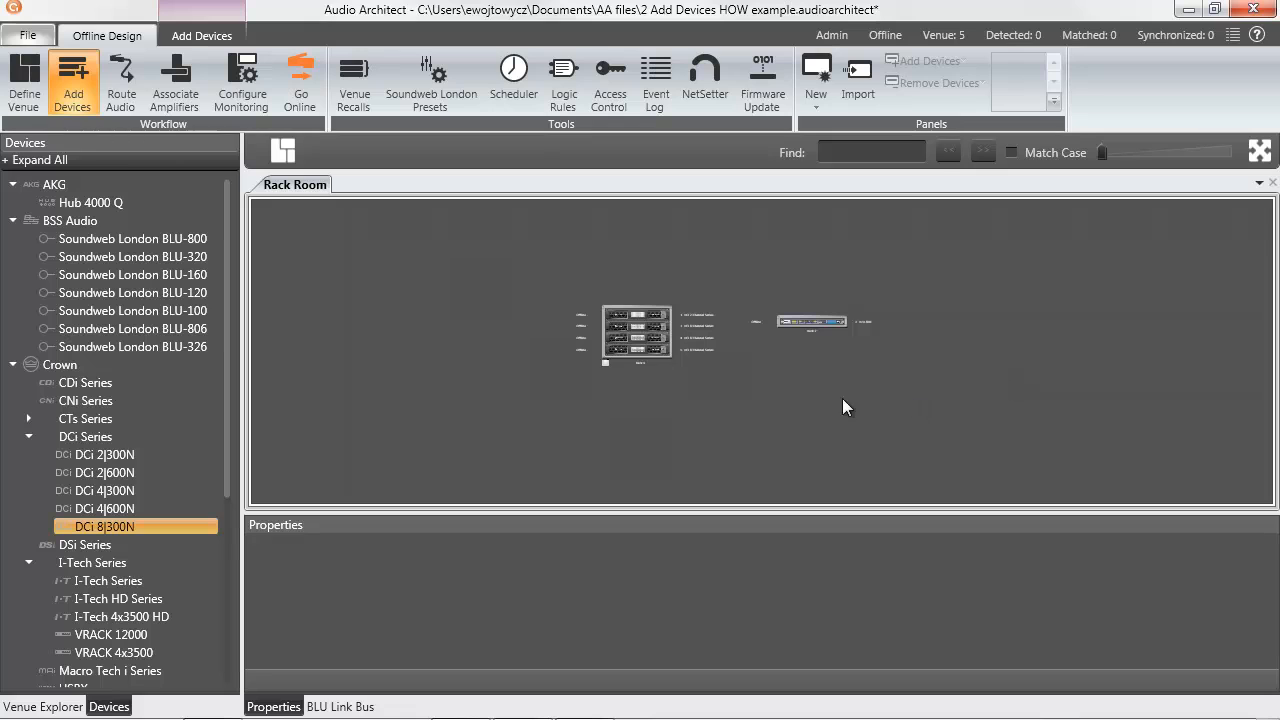
click(1259, 150)
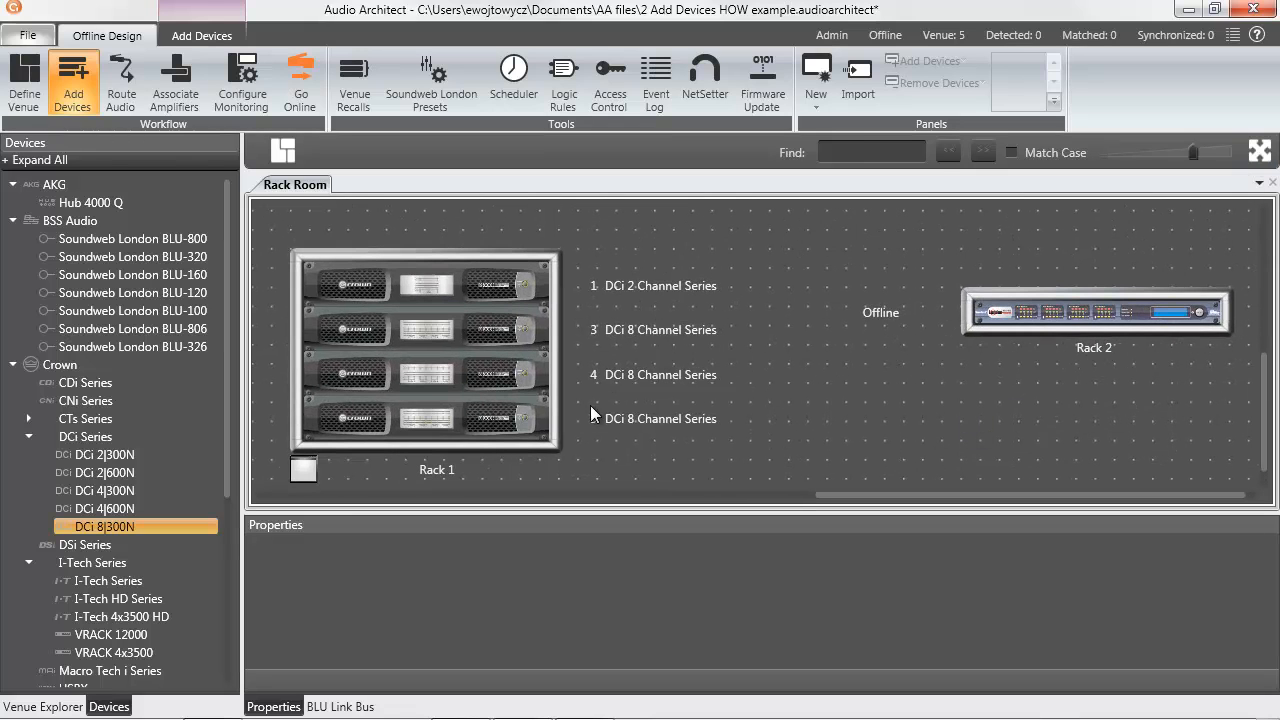
click(472, 421)
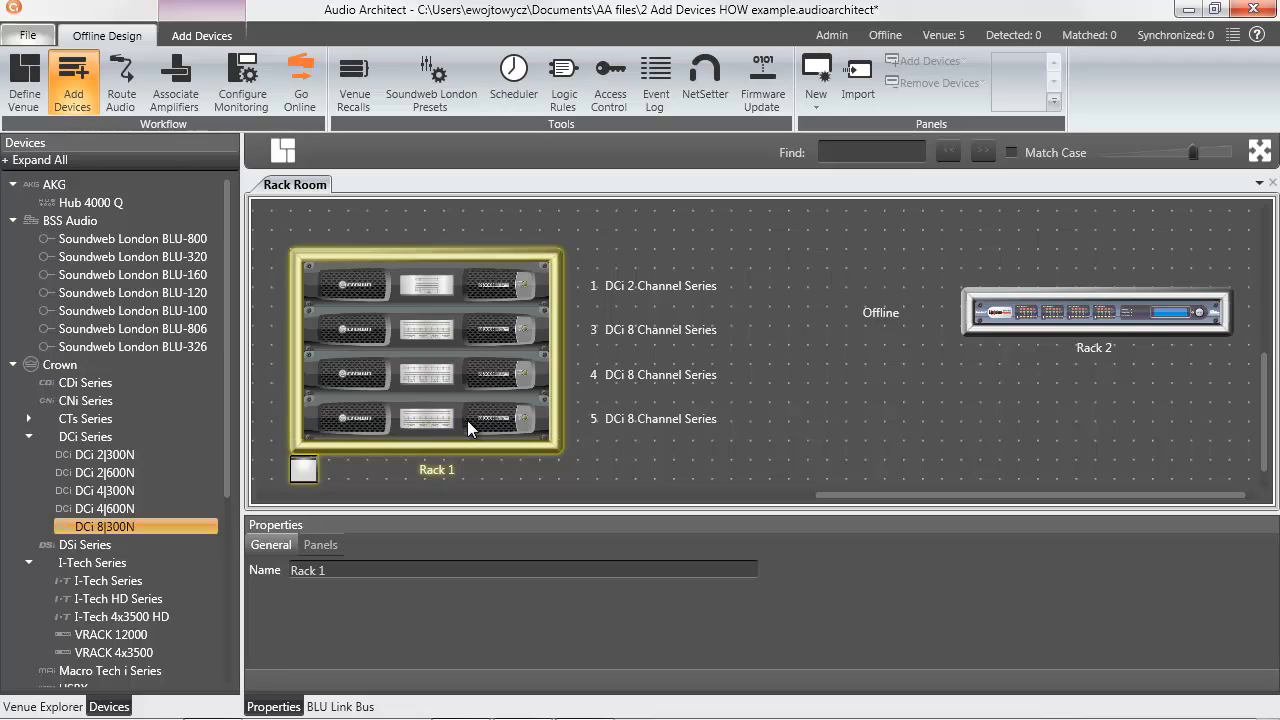
Step: Check the properties of the bottom DCi 8 Channel Series amplifier in Rack 1, and move the rack further left
click(444, 419)
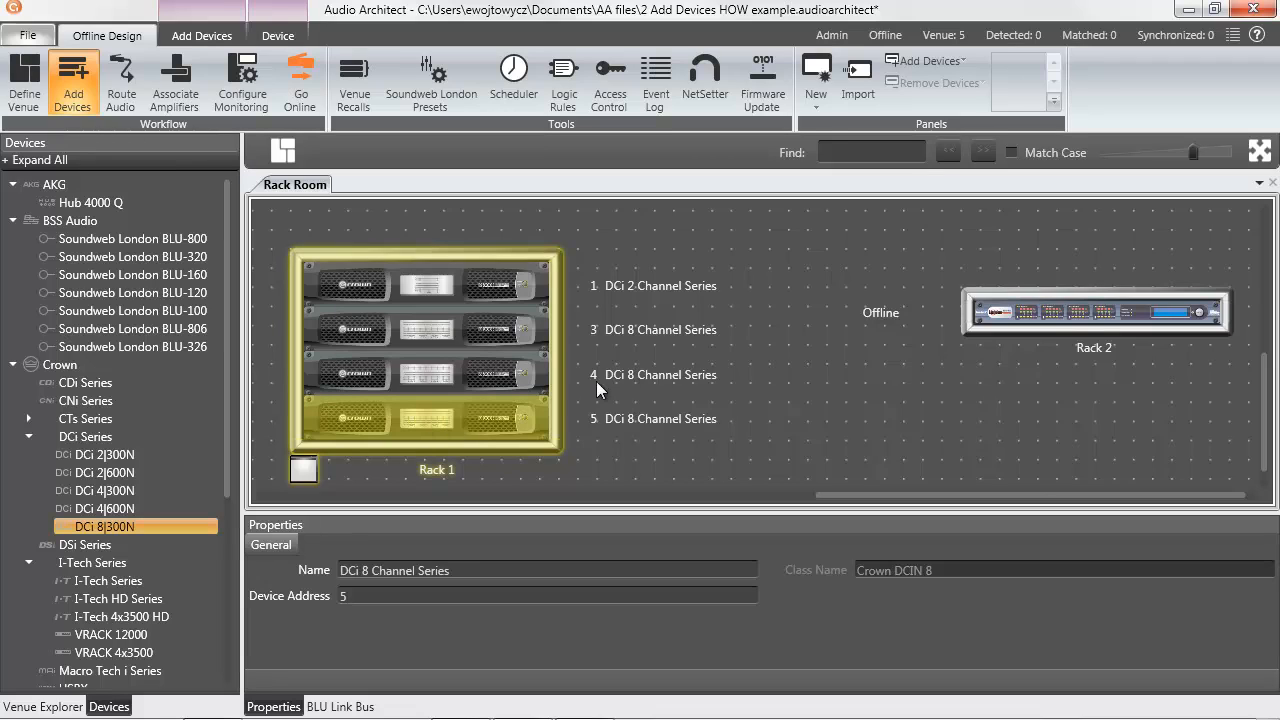
click(644, 443)
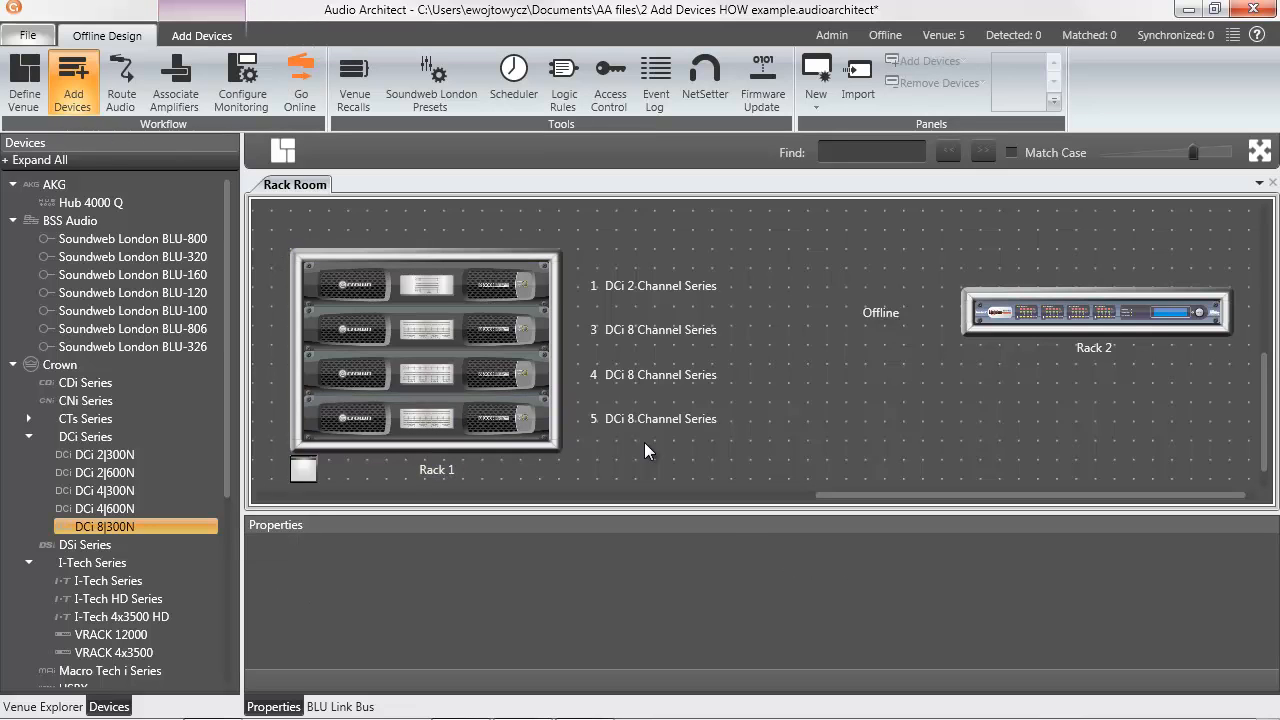
drag(1193, 150, 1153, 152)
drag(754, 304, 551, 275)
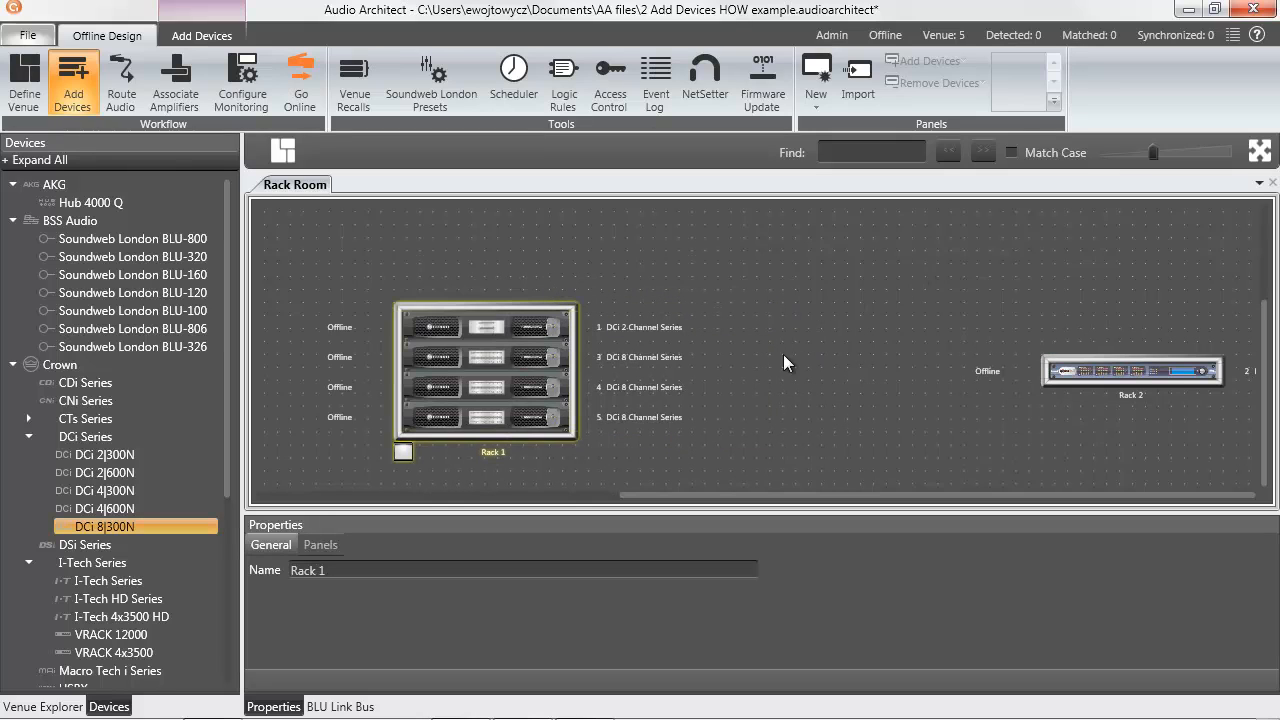
Step: Move the BLU-800 from Rack 2 to the top of Rack 1, above the amplifiers
click(1096, 370)
click(1096, 370)
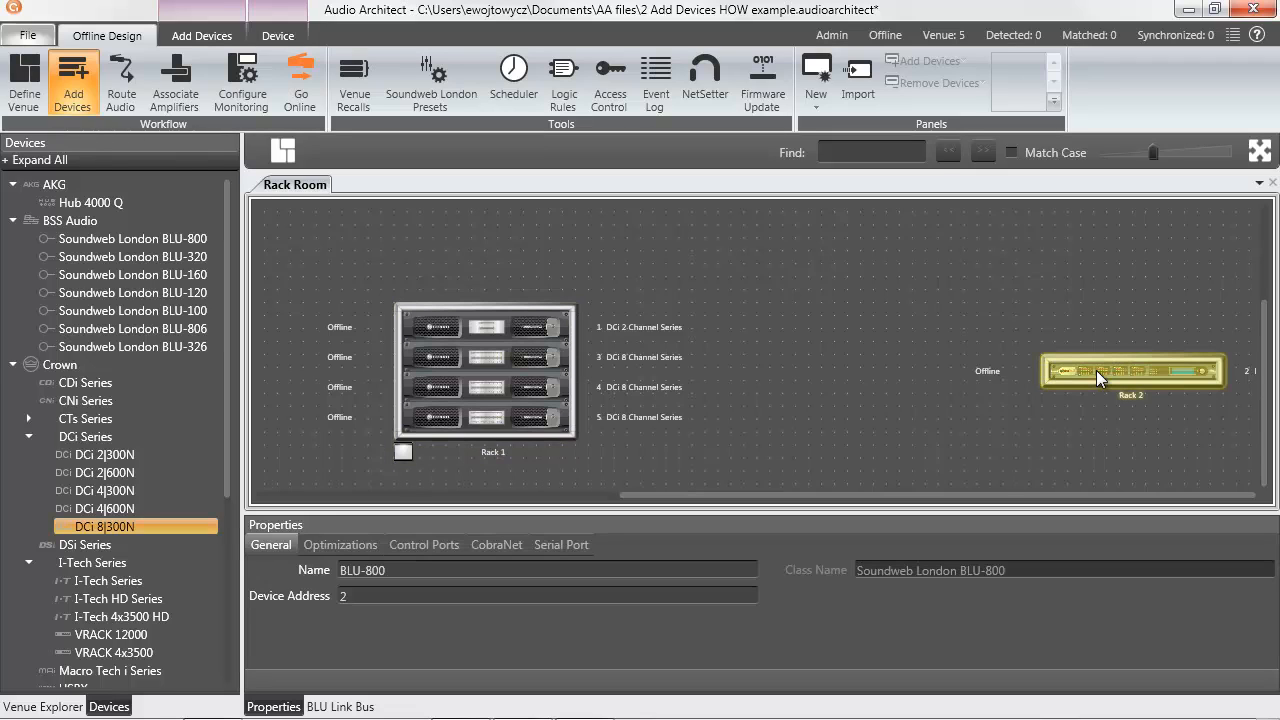
drag(1110, 369, 452, 313)
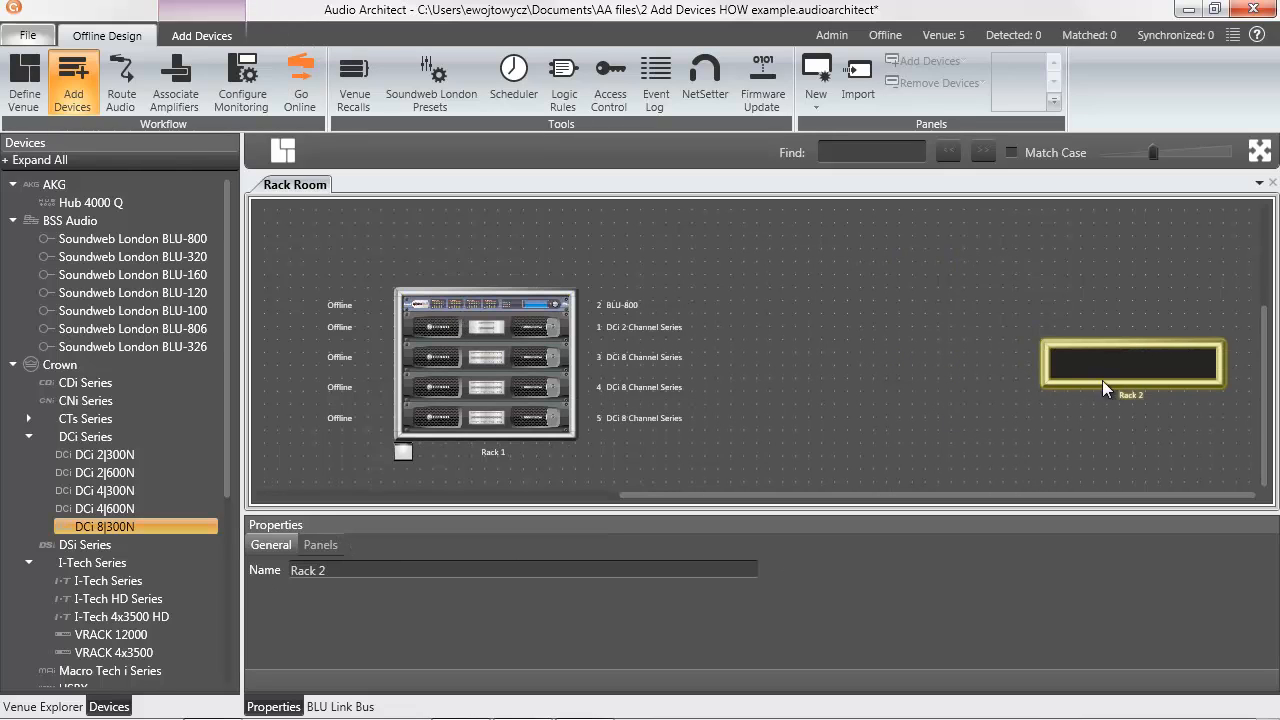
Step: Delete the empty Rack 2 and move Rack 1 to the left, near the middle of the visible room area
key(Delete)
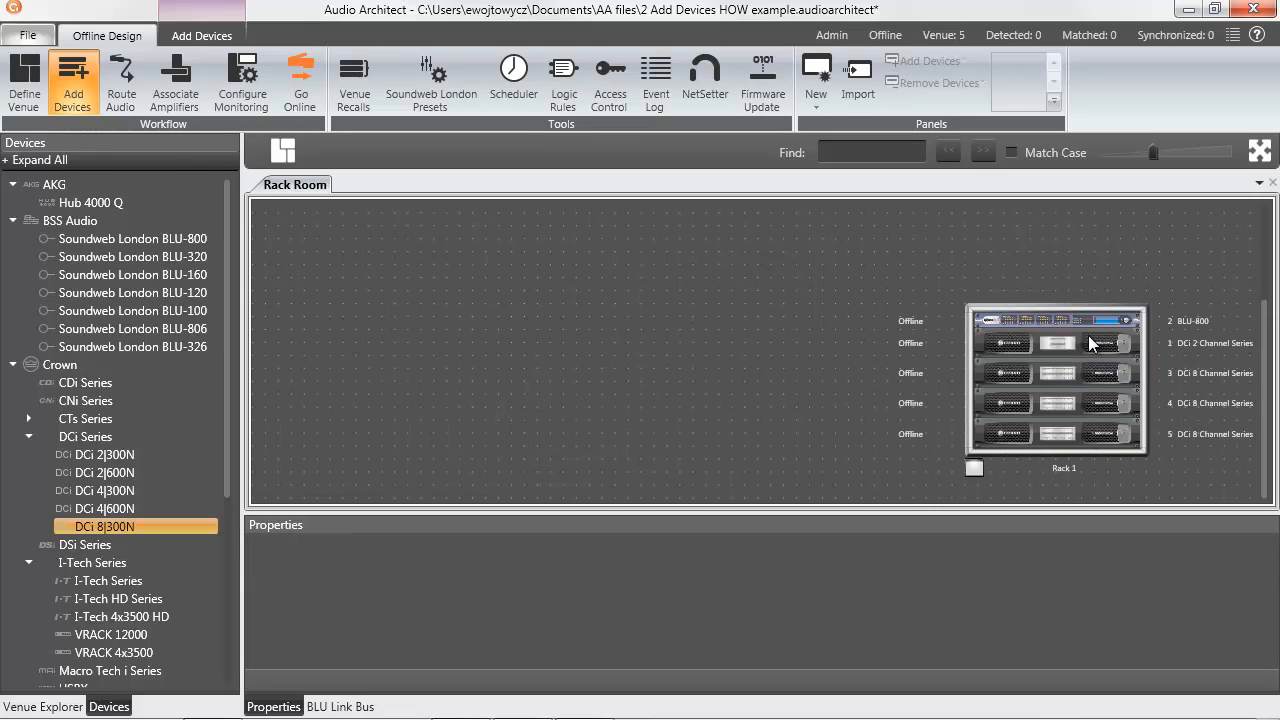
drag(1073, 313, 713, 276)
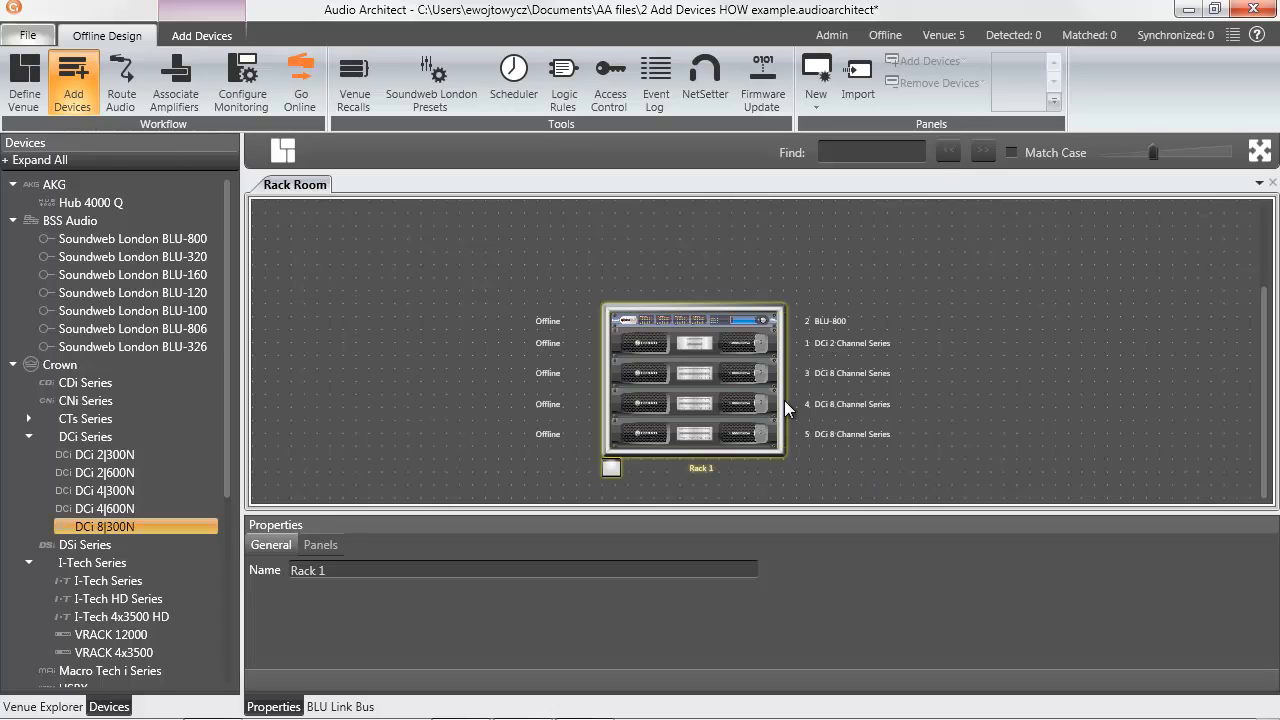
Step: Select the two upper amplifiers in Rack 1 together, and look at the control panel of the bottom DCi 8 Channel Series amplifier
click(717, 344)
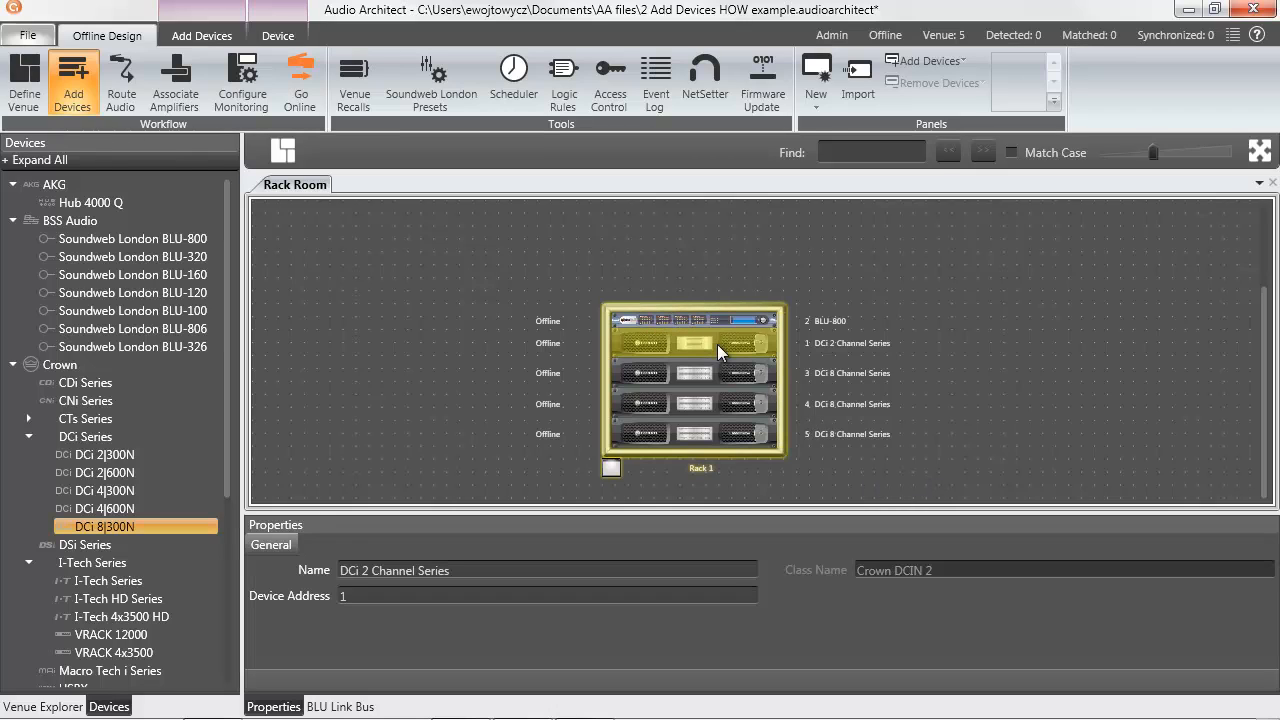
ctrl+click(712, 374)
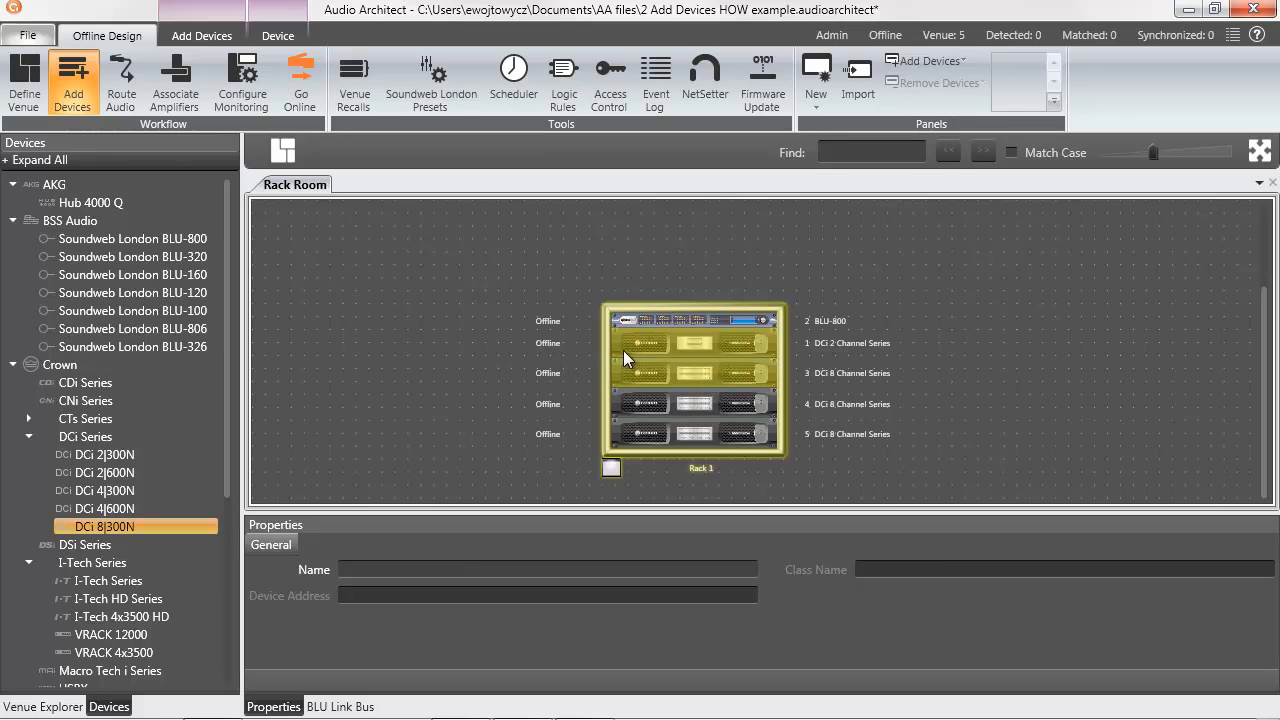
double_click(674, 432)
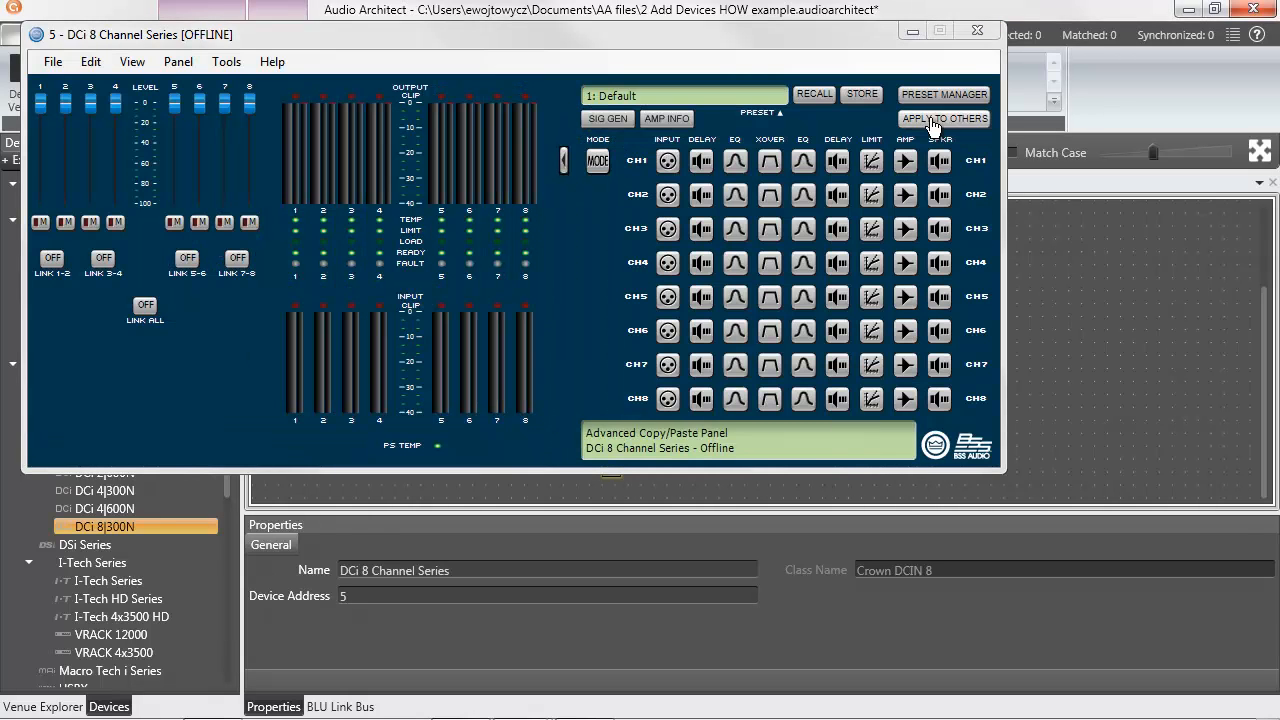
click(977, 33)
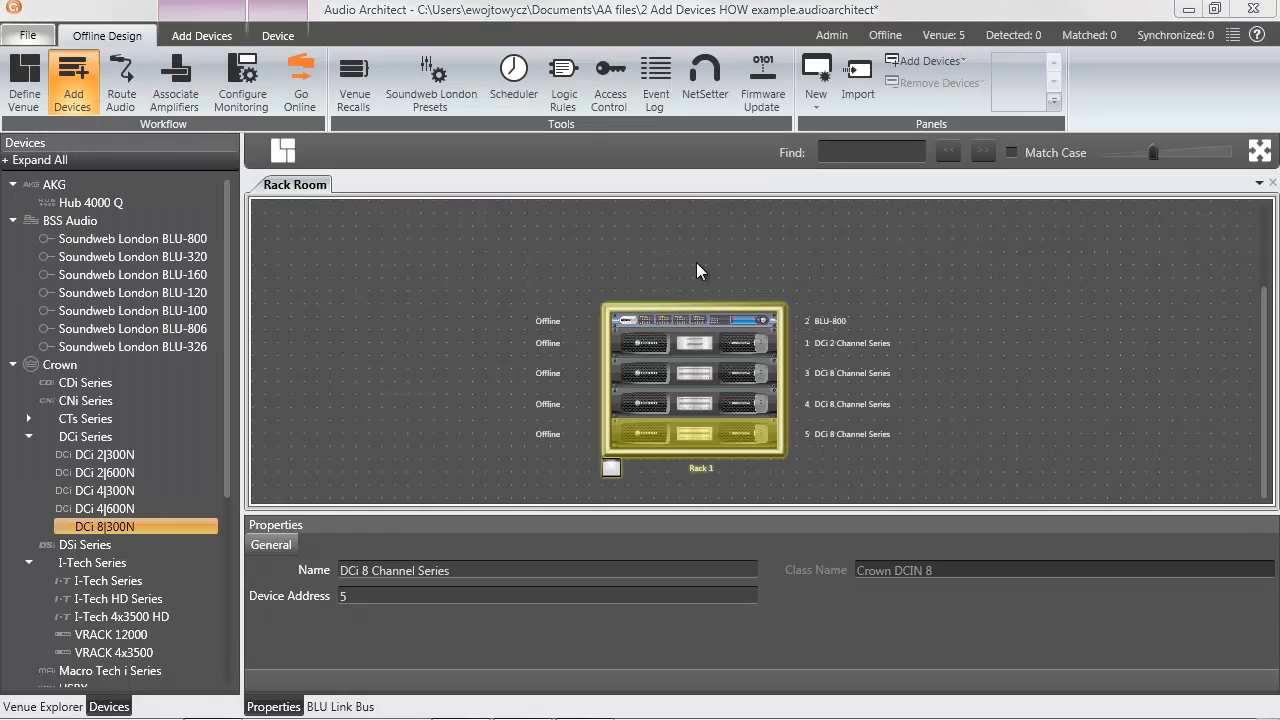
Step: Open the BLU-800's audio configuration and examine Analog Input Card A and its channels up close
click(662, 318)
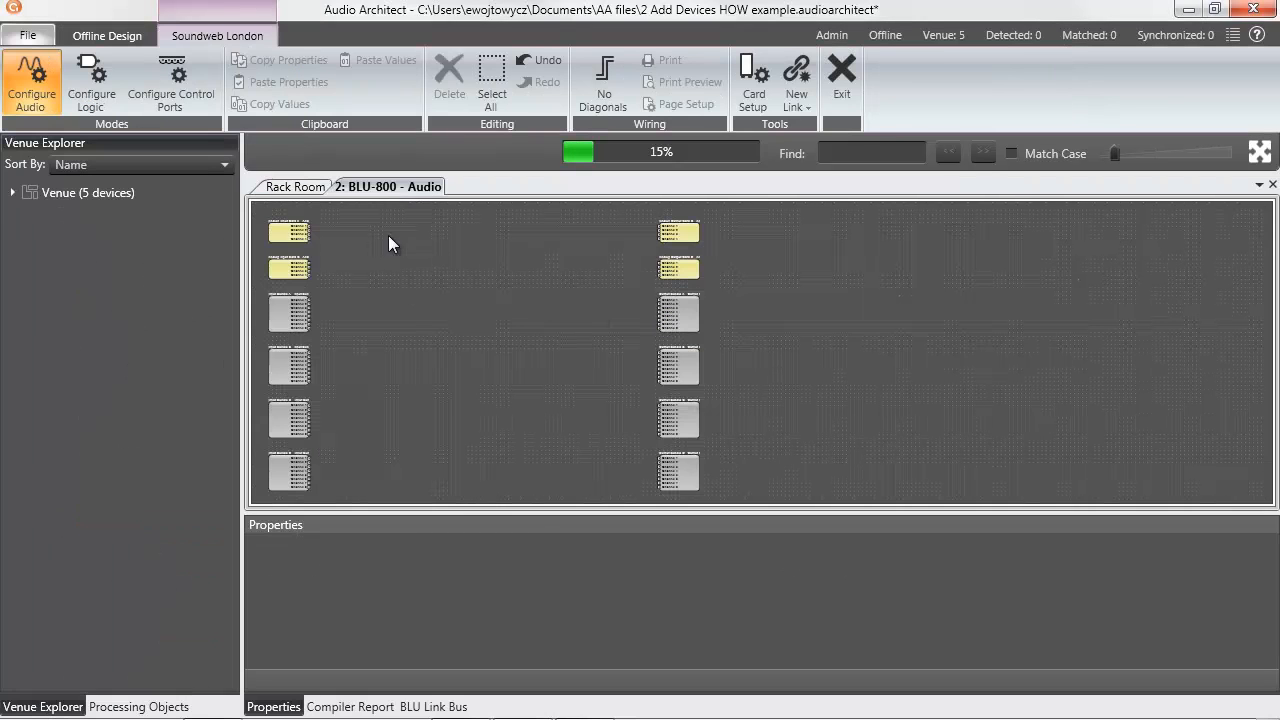
click(299, 234)
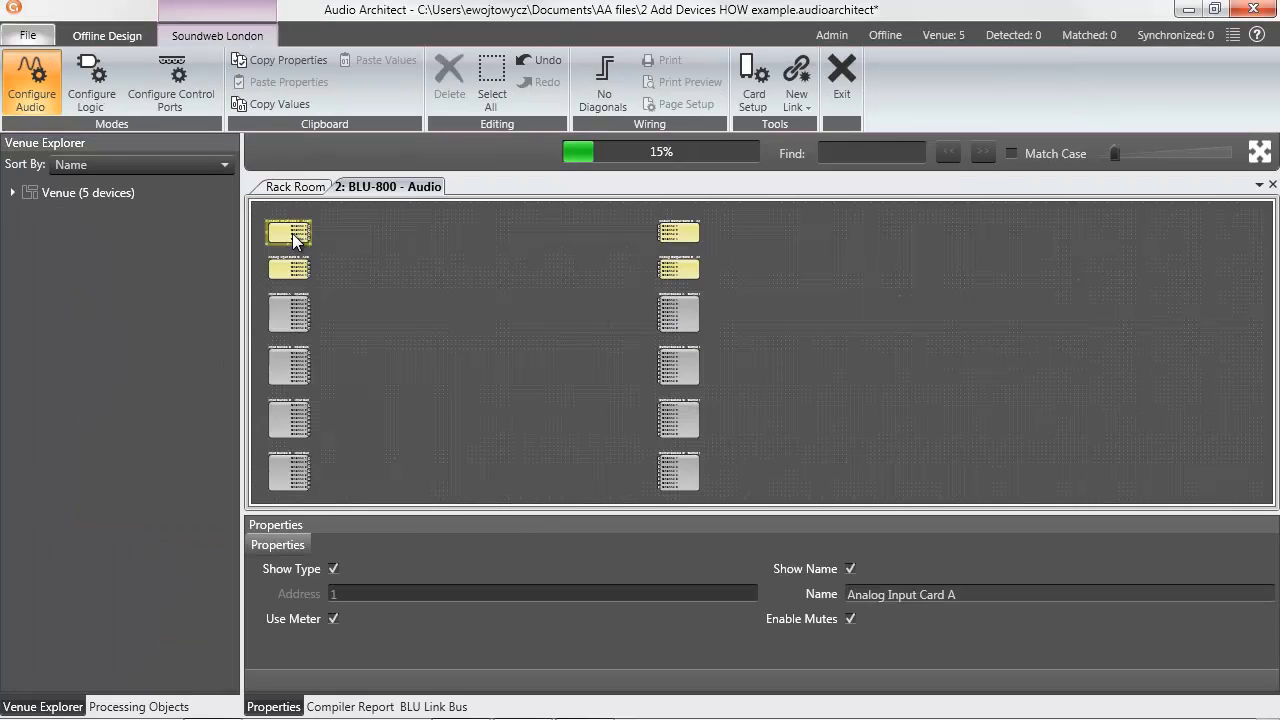
click(1255, 158)
click(1255, 158)
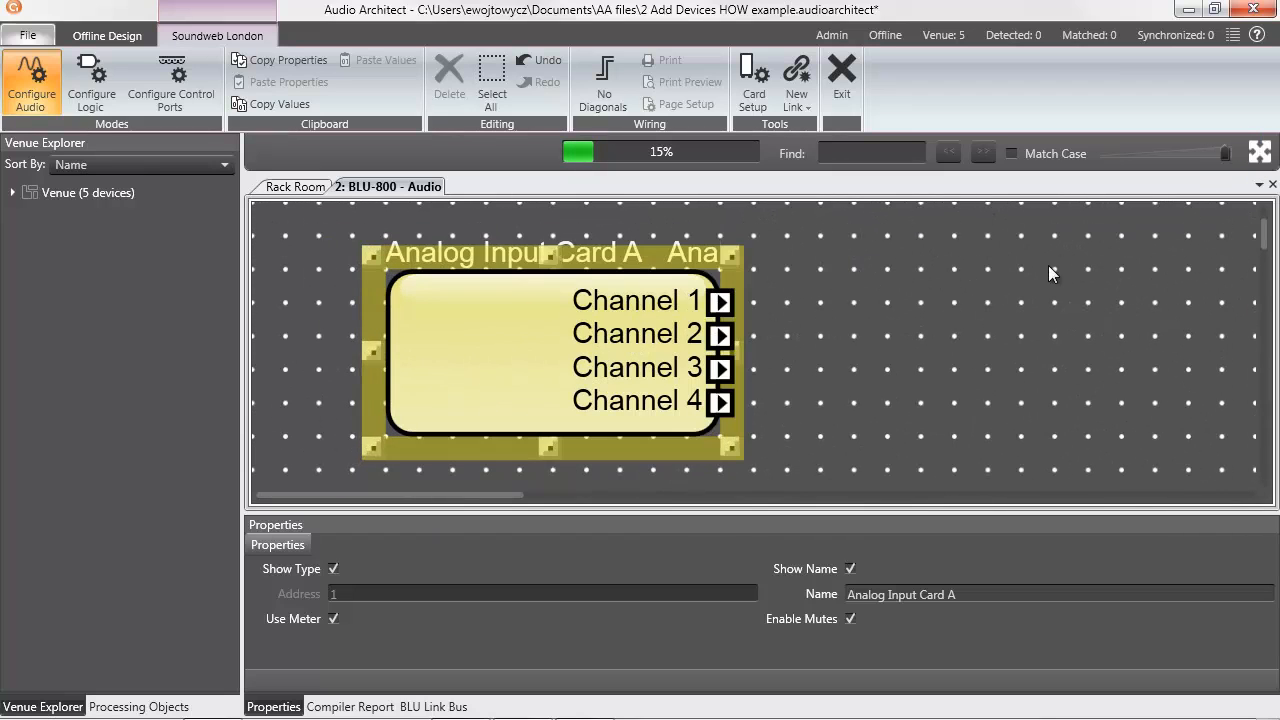
click(884, 364)
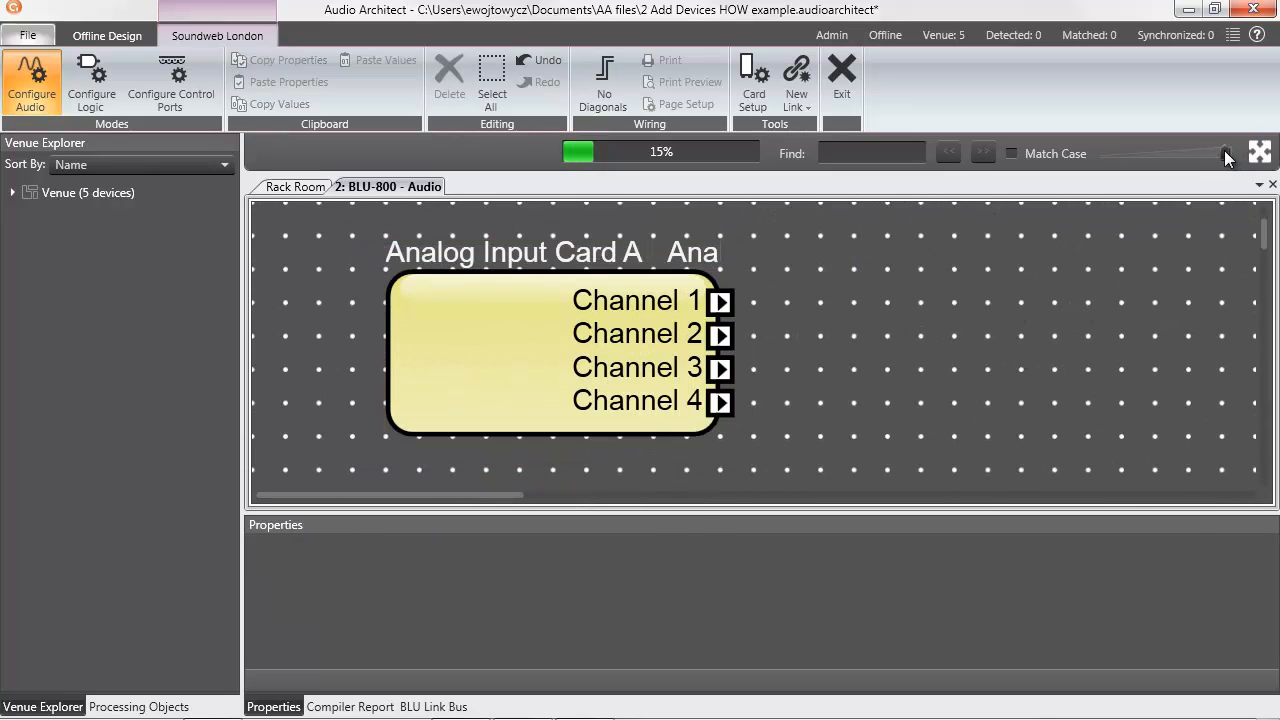
drag(1224, 150, 1157, 154)
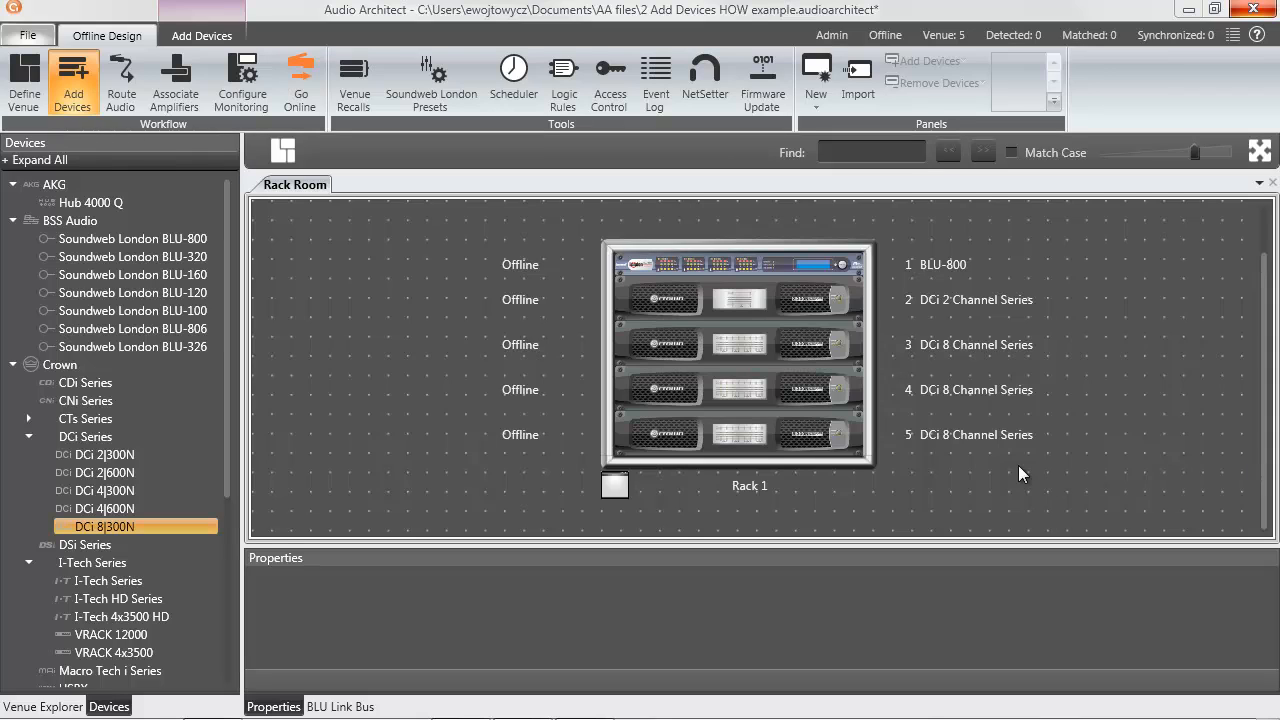
Step: Copy the DCi 8 Channel Series amplifier at address 3 and paste it as a separate rack to the right of Rack 1
click(688, 347)
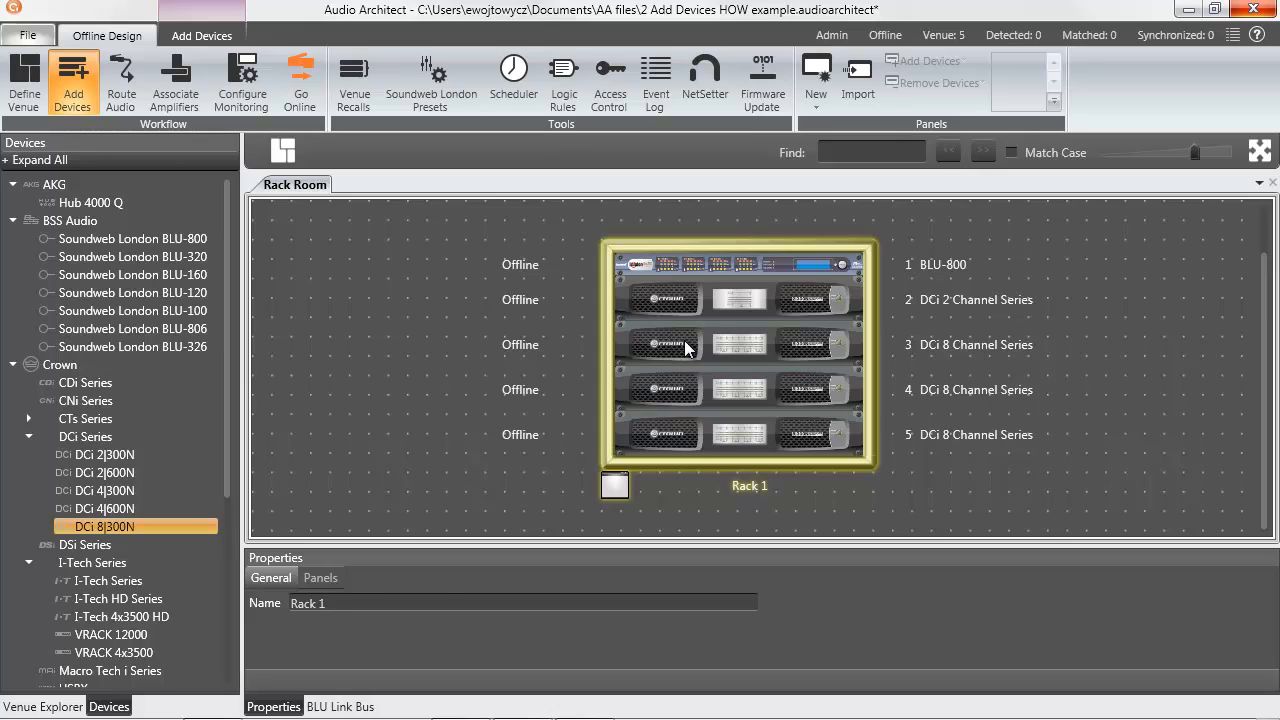
click(686, 342)
right_click(686, 342)
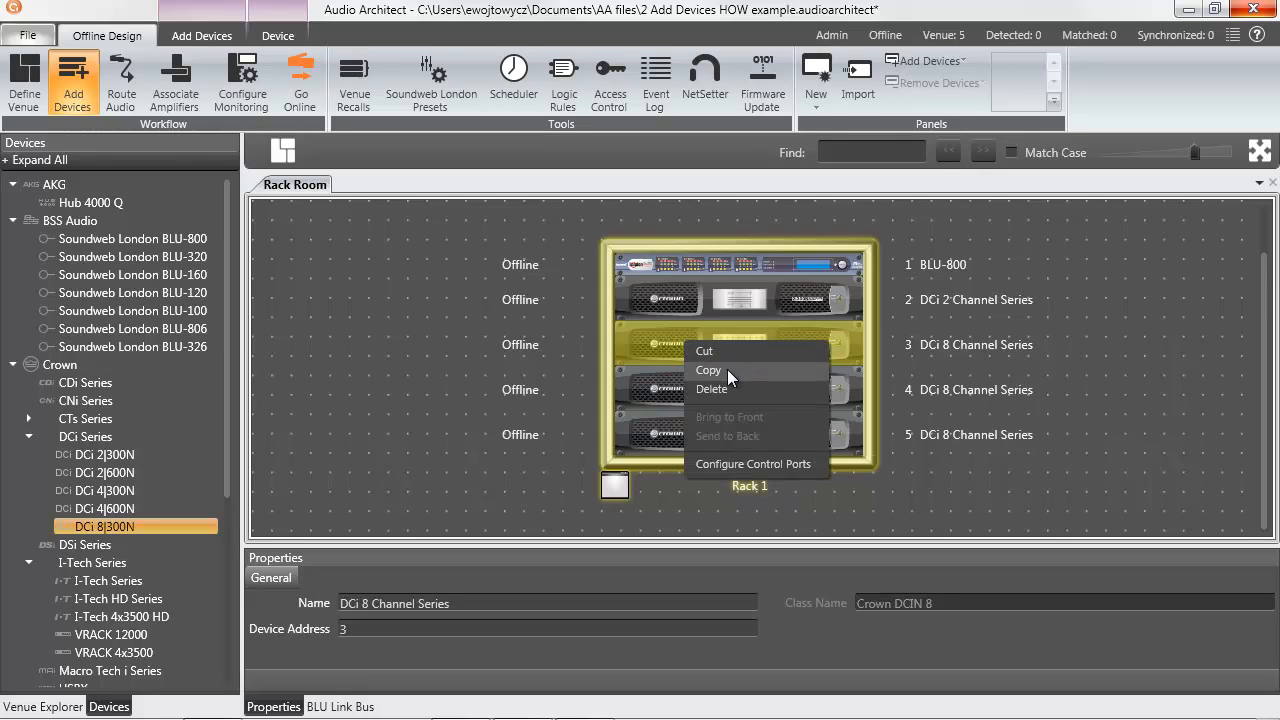
click(727, 369)
click(1120, 279)
right_click(1120, 279)
click(1148, 312)
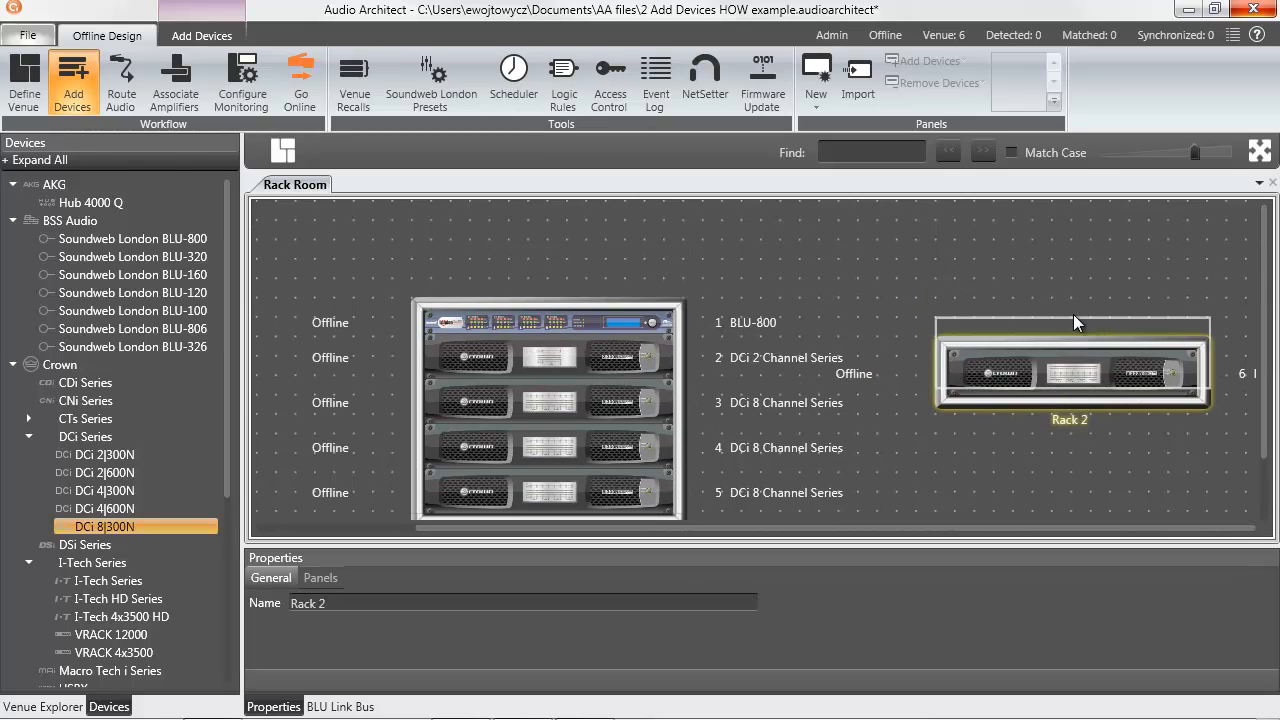
scroll(972, 415, down, 3)
scroll(971, 425, up, 2)
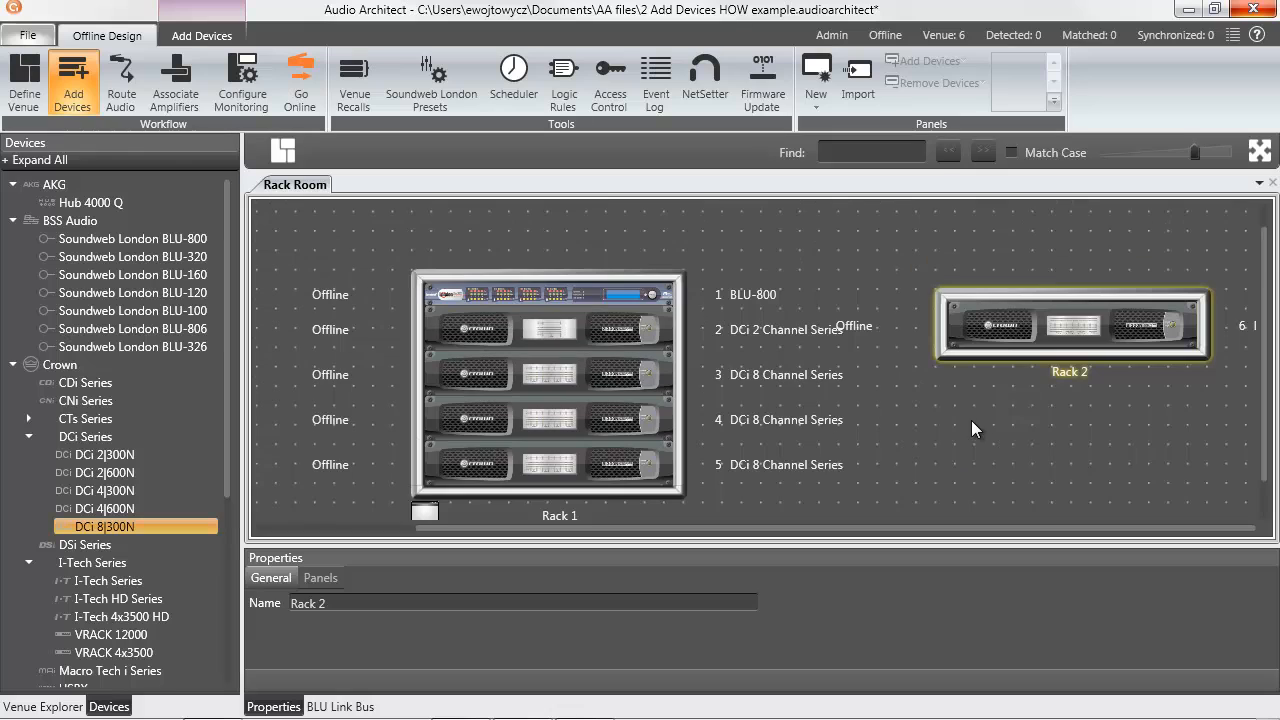
Step: Copy the whole of Rack 1 with its devices and paste it below Rack 2
click(557, 274)
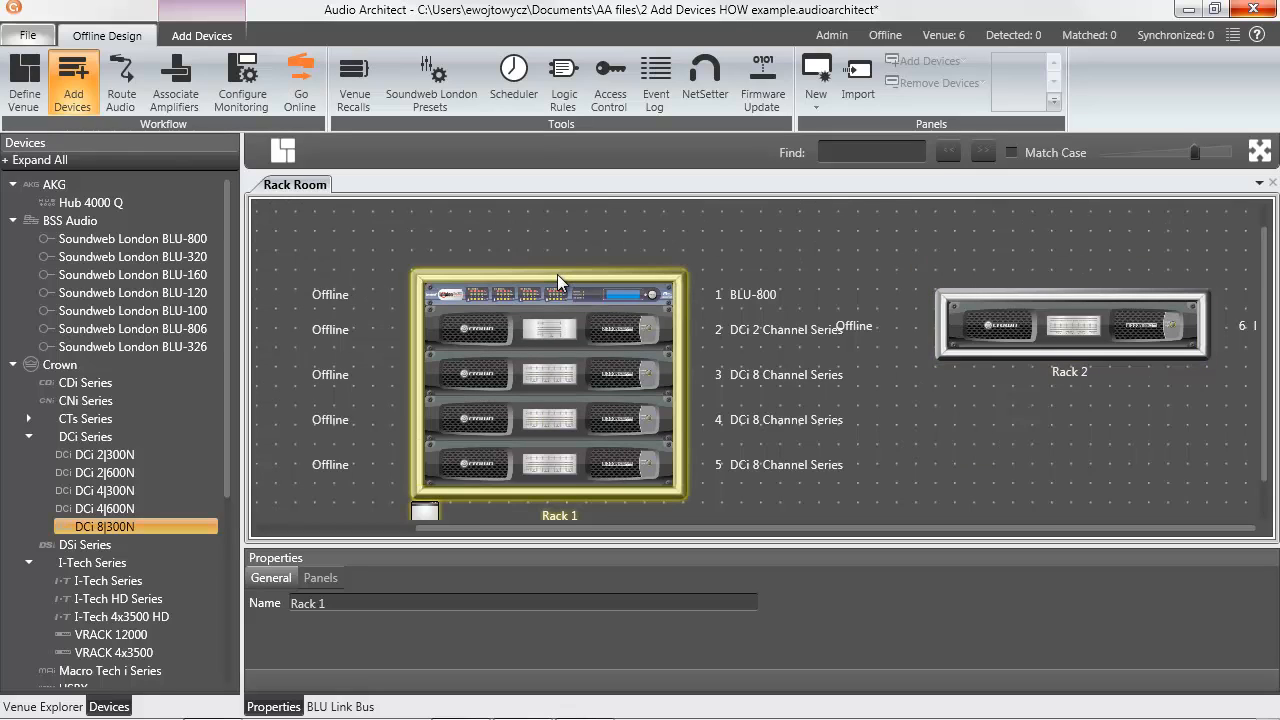
right_click(557, 274)
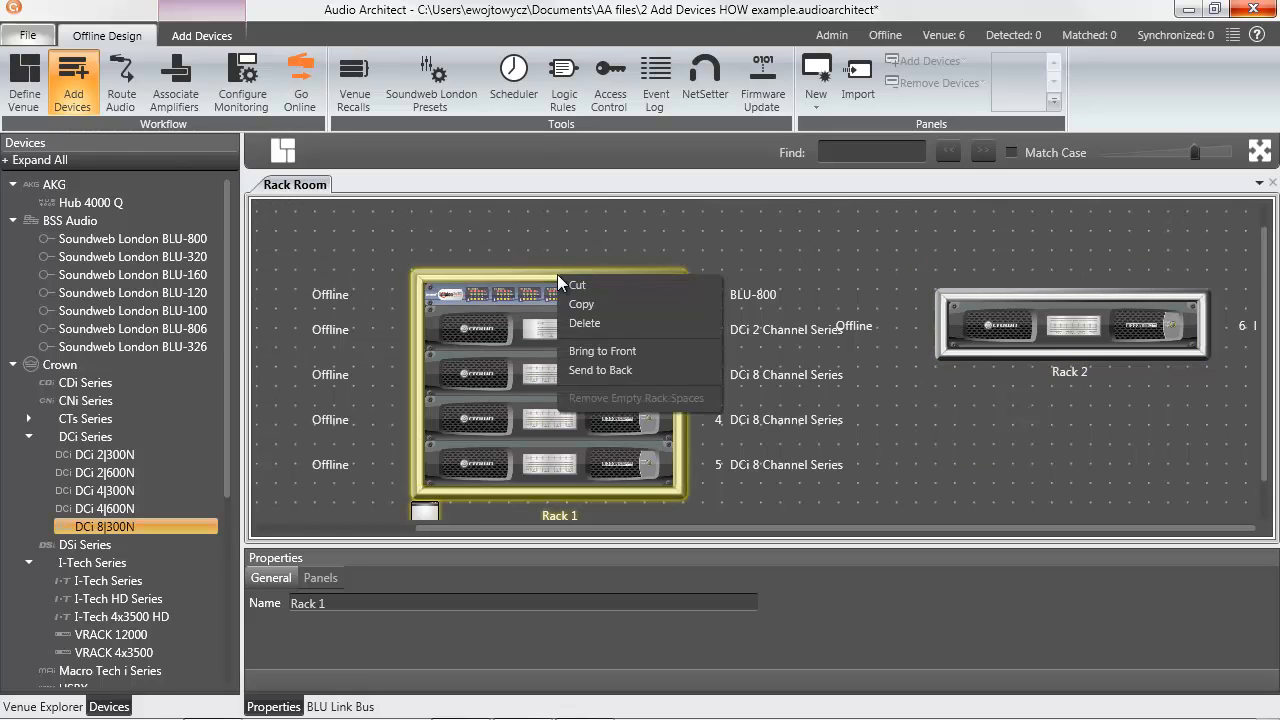
click(617, 304)
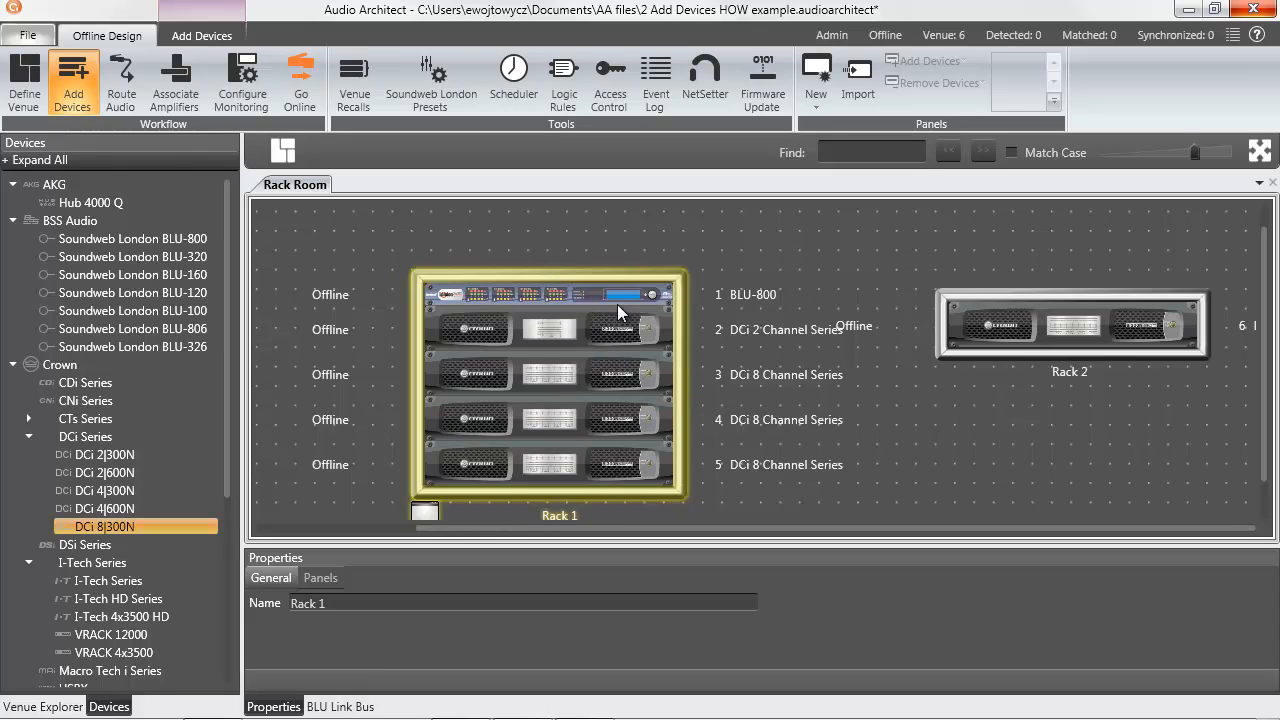
right_click(951, 410)
click(981, 438)
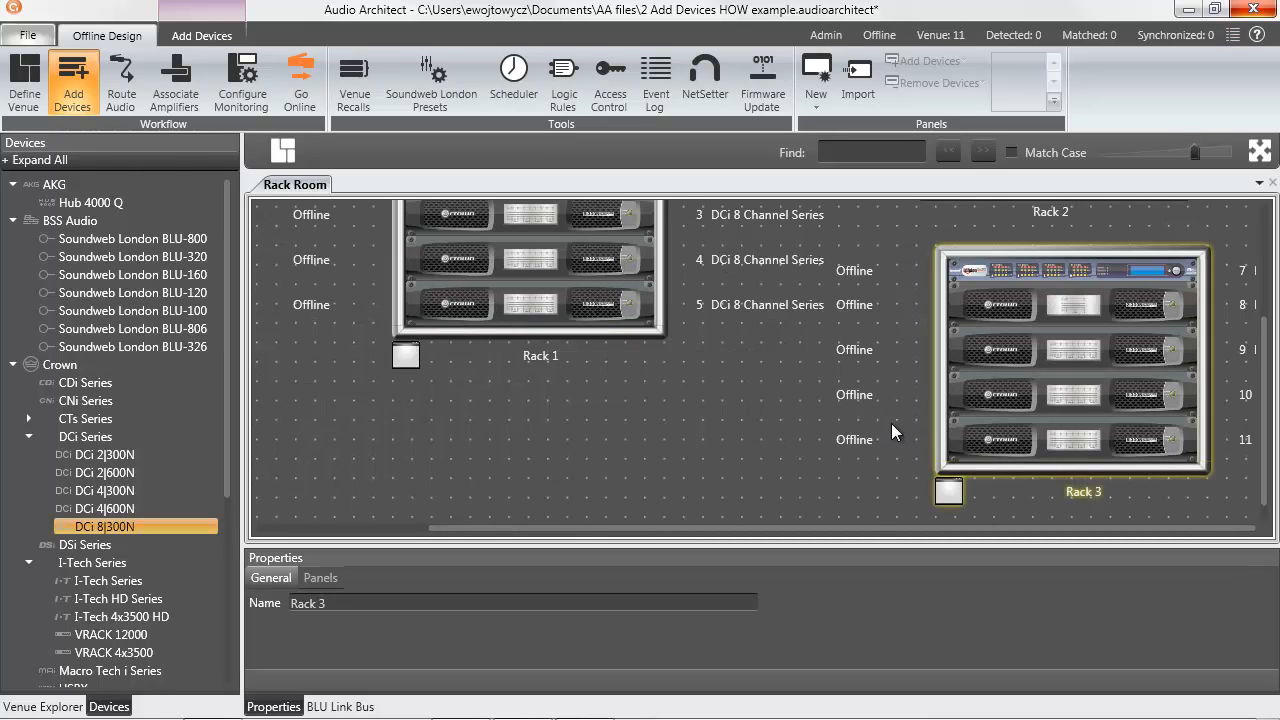
Step: Move Rack 2 further right and raise Rack 3 between Rack 1 and Rack 2, level with Rack 1
drag(1196, 154, 1155, 154)
drag(952, 255, 1180, 252)
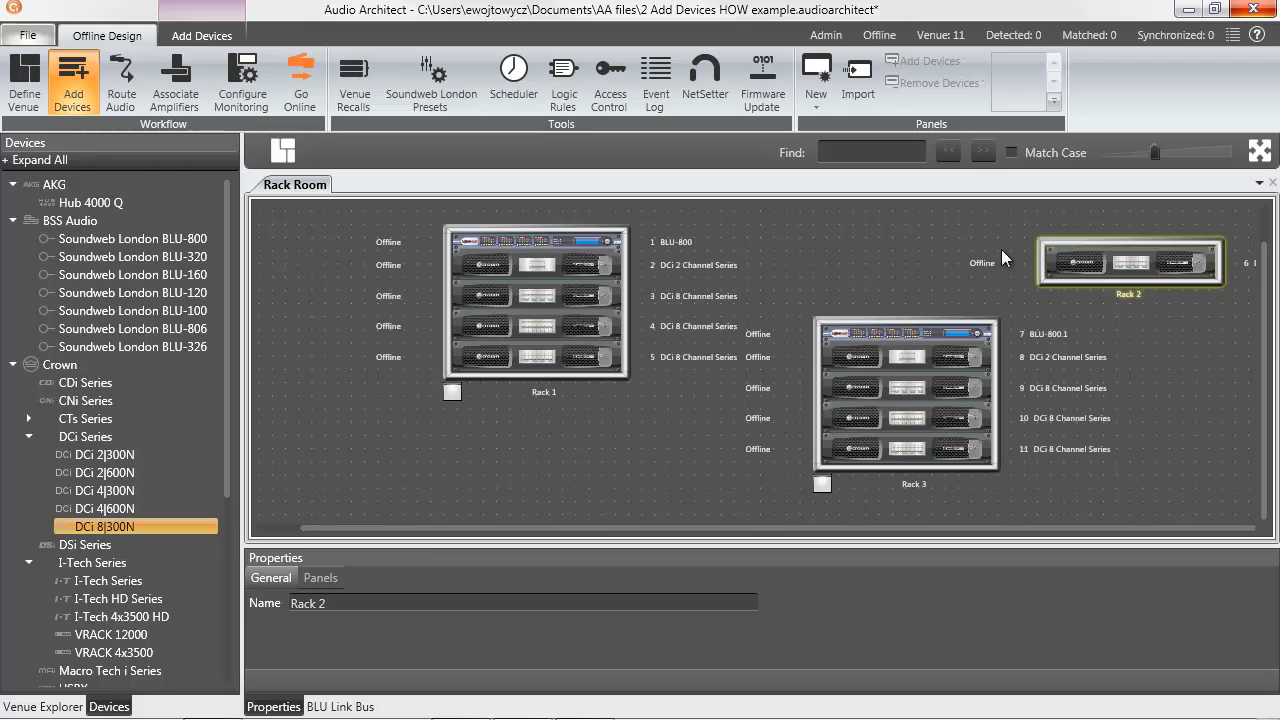
drag(1047, 238, 1141, 238)
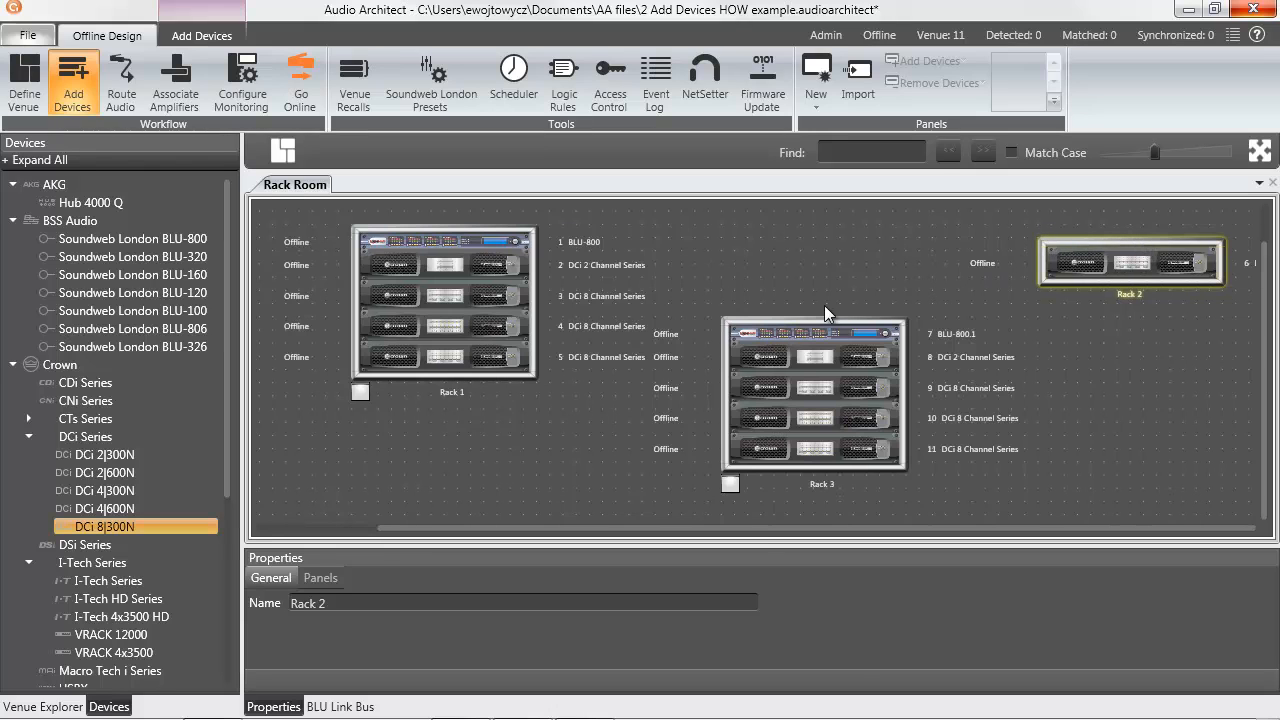
drag(815, 317, 809, 228)
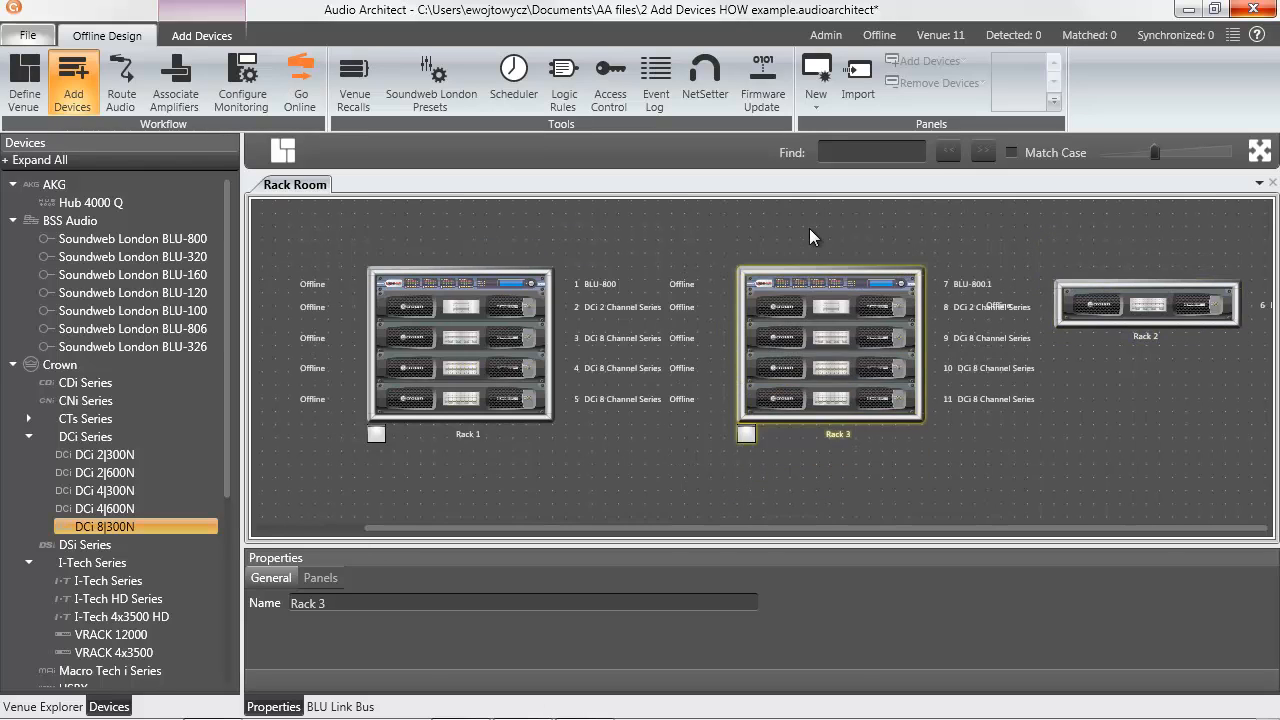
Step: Open the control panels of the DCi 2 Channel Series amplifiers in Rack 3 and Rack 1, arranged for comparing their settings
double_click(830, 307)
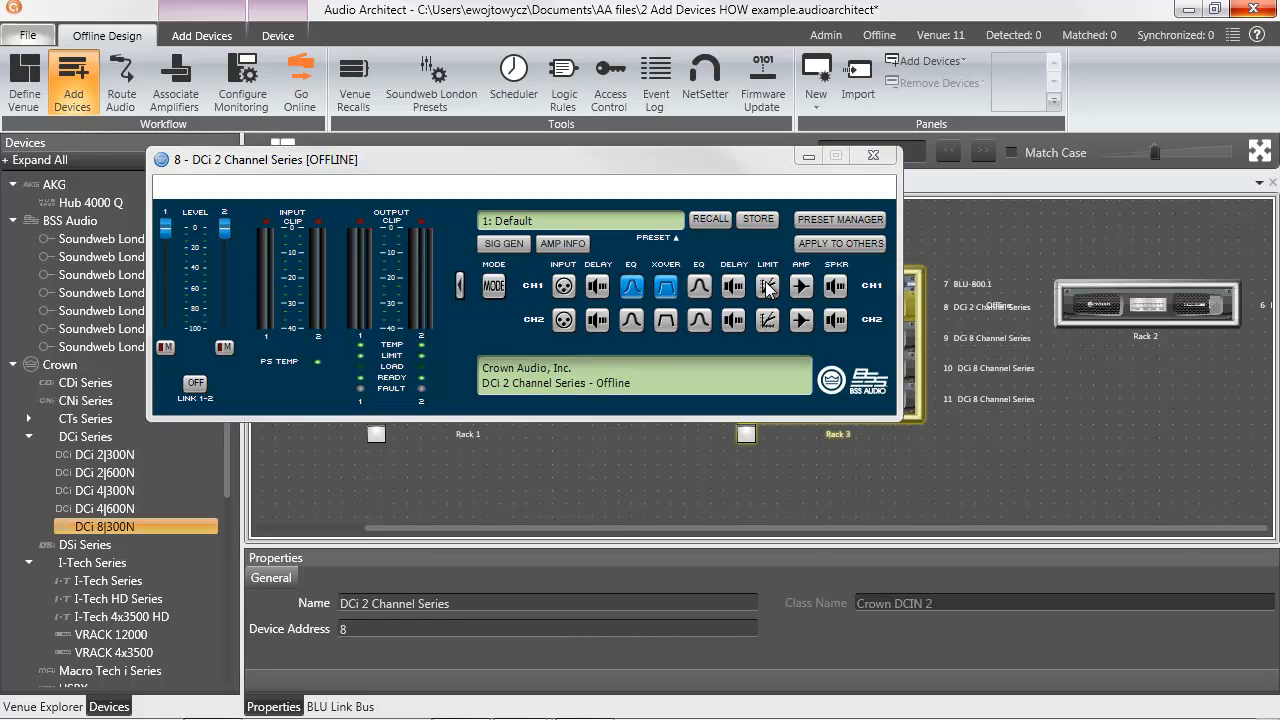
drag(562, 162, 913, 88)
double_click(421, 306)
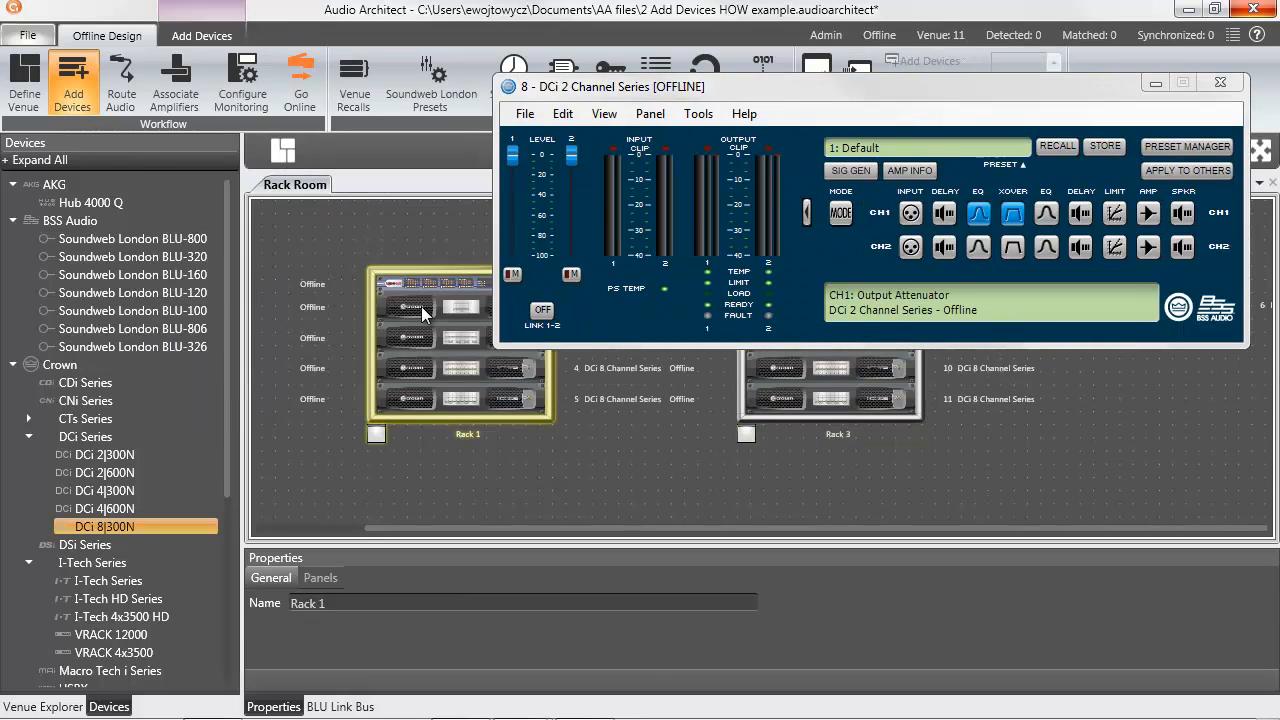
drag(441, 40, 424, 390)
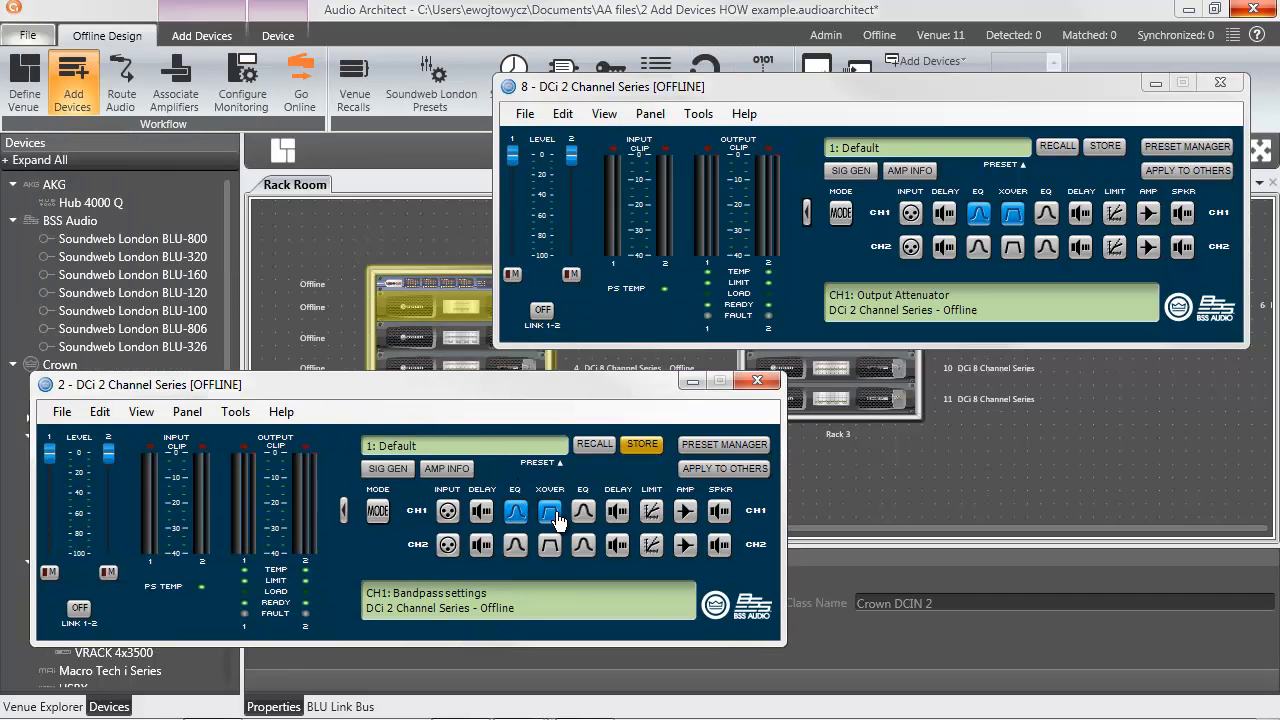
Step: Copy the channel 1 input EQ settings to channel 2 on the DCi 2 Channel Series amplifier at address 8
right_click(978, 222)
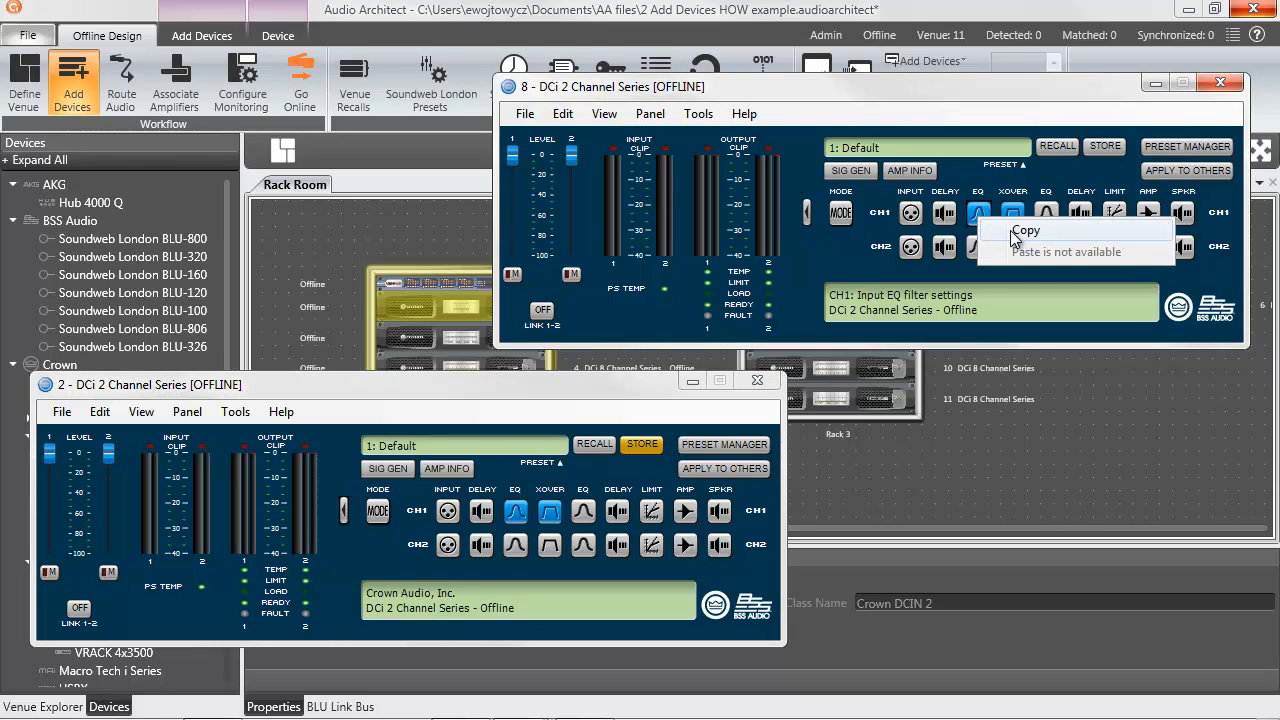
click(1014, 236)
right_click(978, 248)
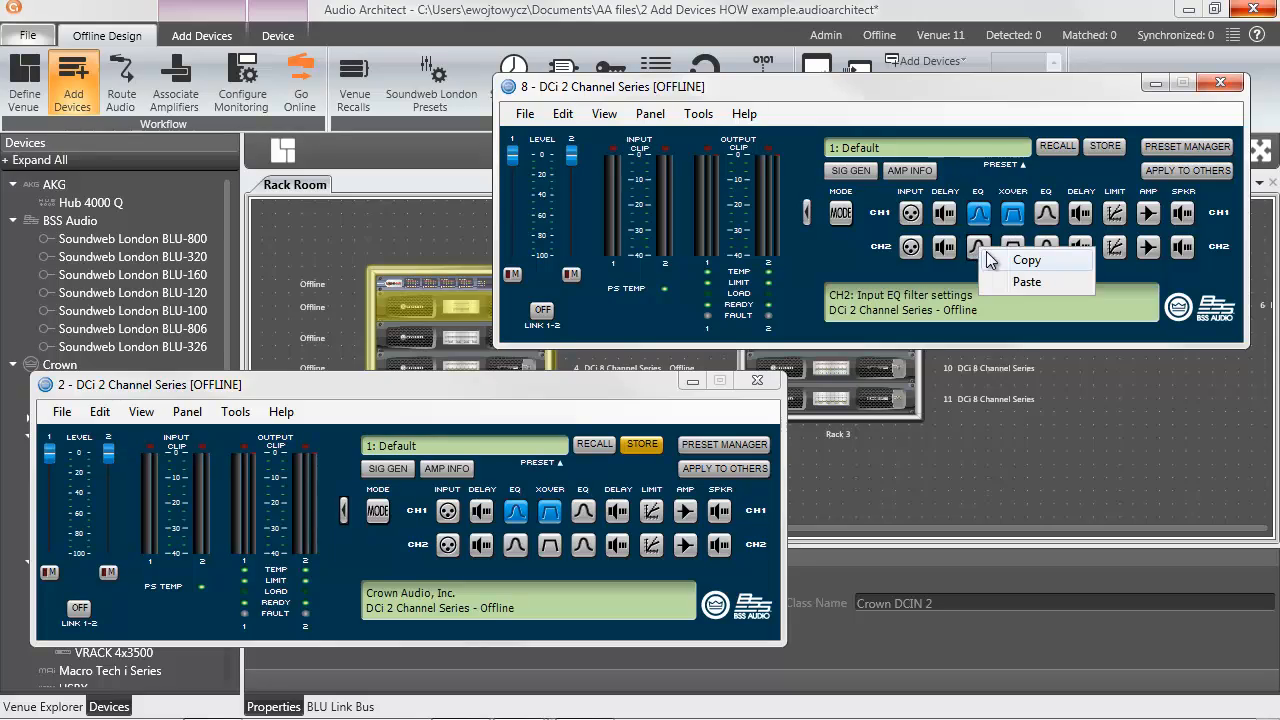
click(1017, 281)
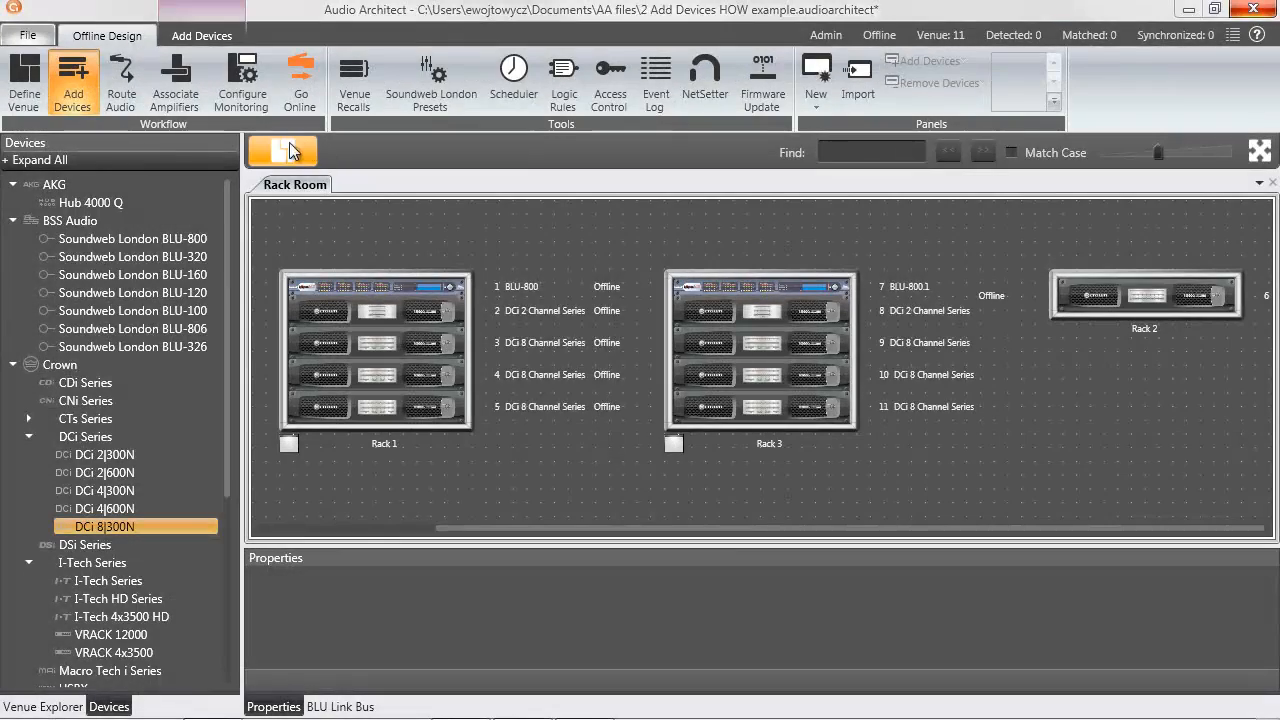
Step: Return to the venue overview and examine the Rack Room's list of contained devices
click(288, 150)
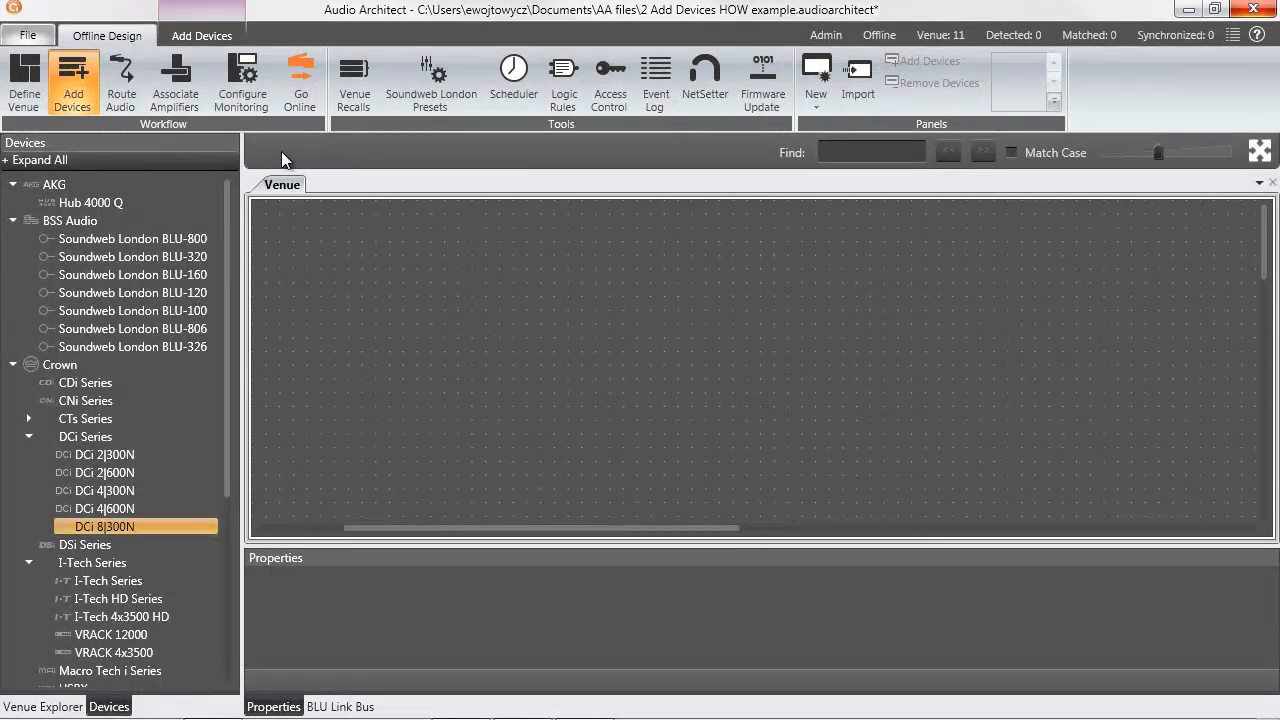
click(1258, 156)
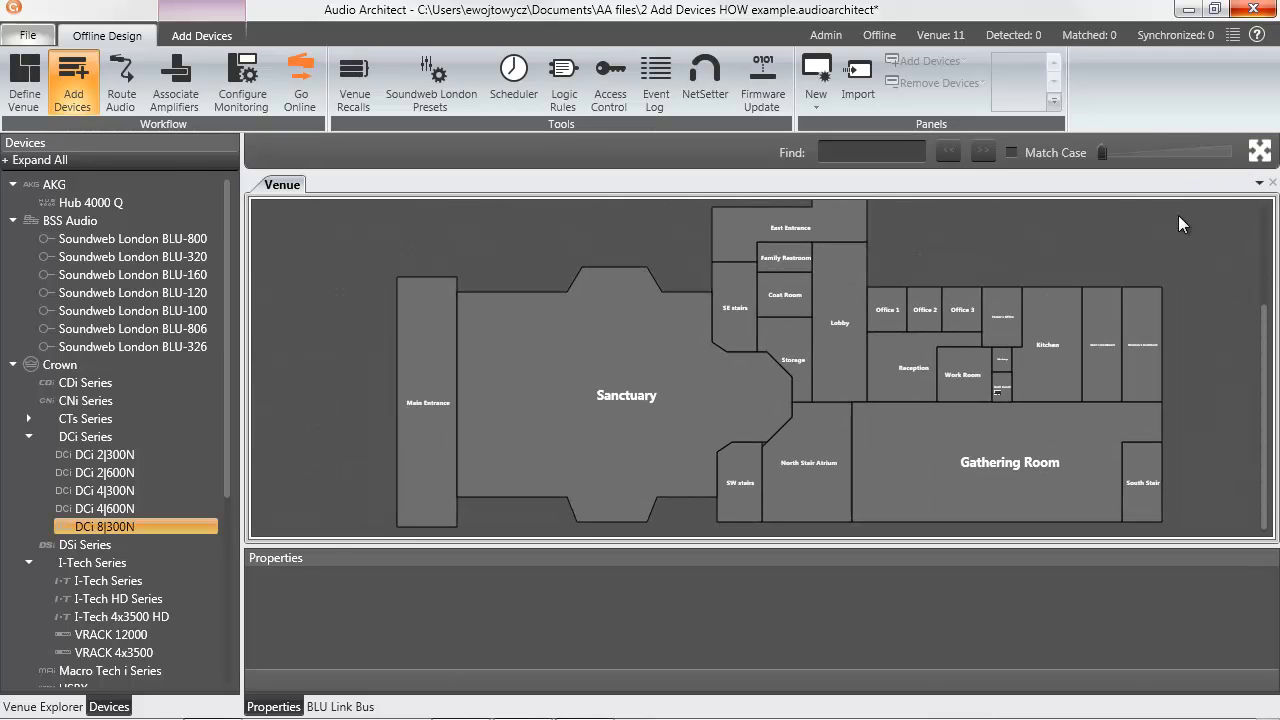
click(1003, 388)
click(1266, 155)
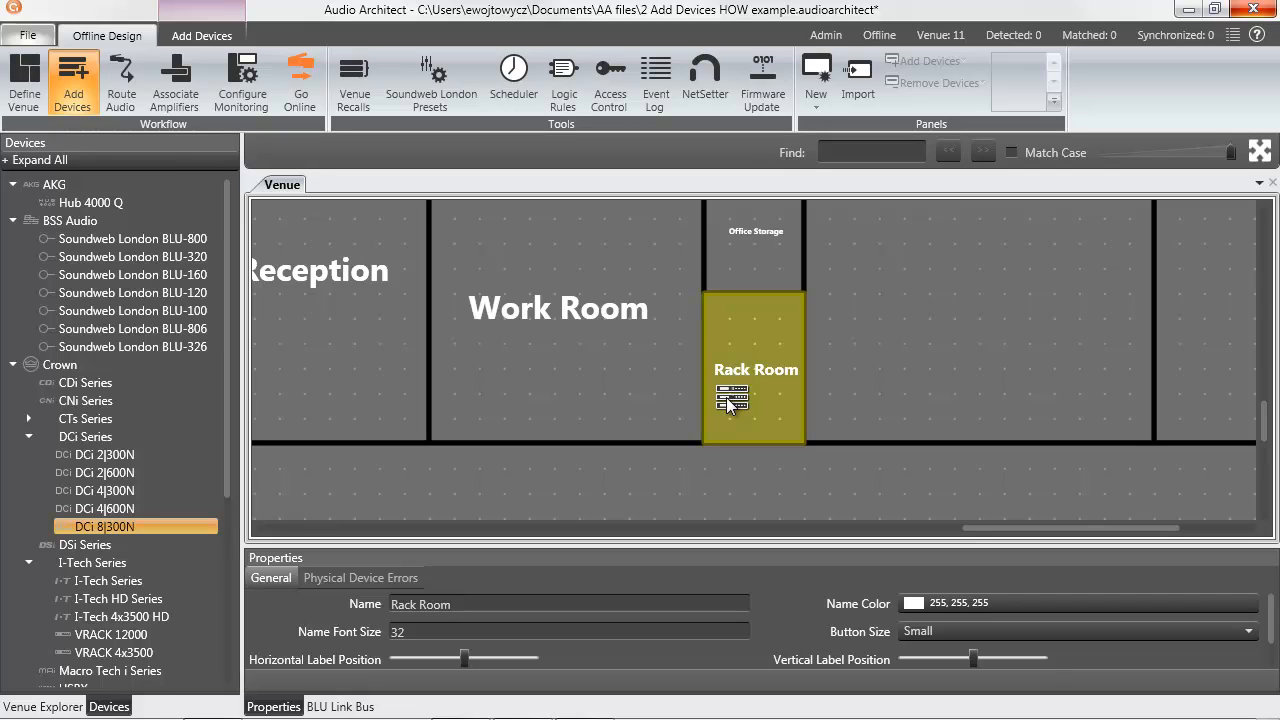
click(970, 397)
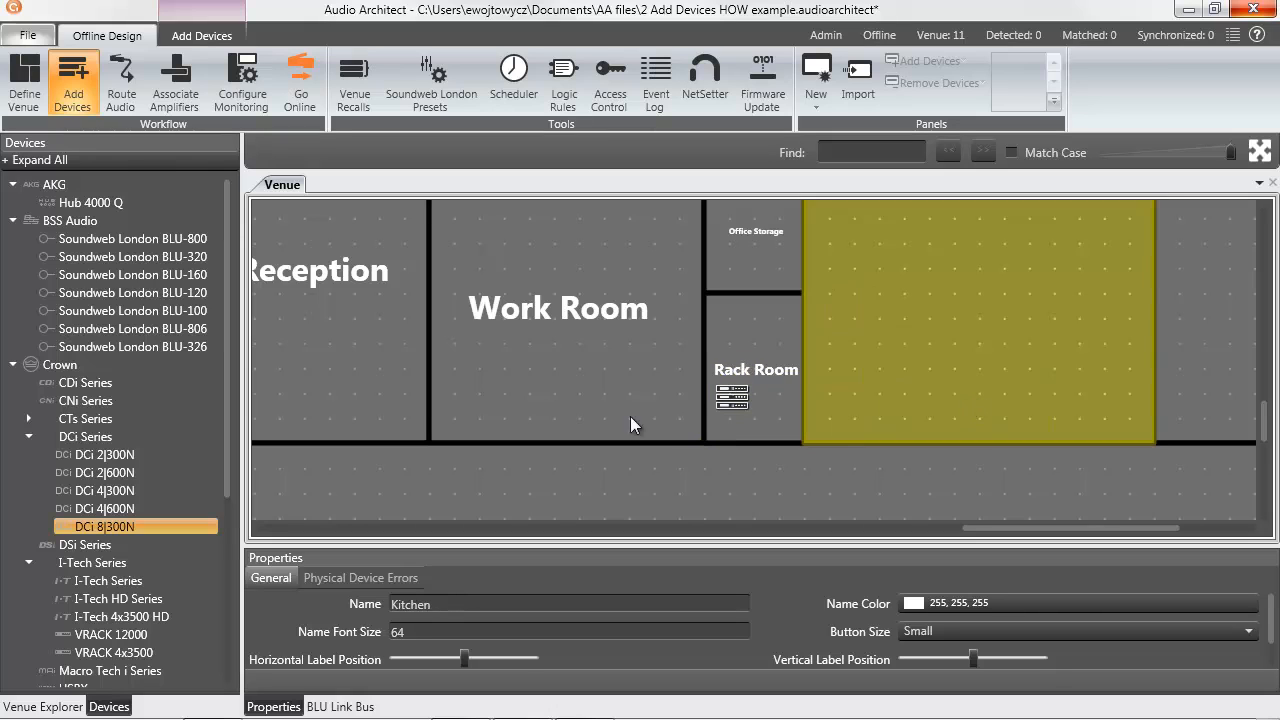
click(562, 399)
click(744, 408)
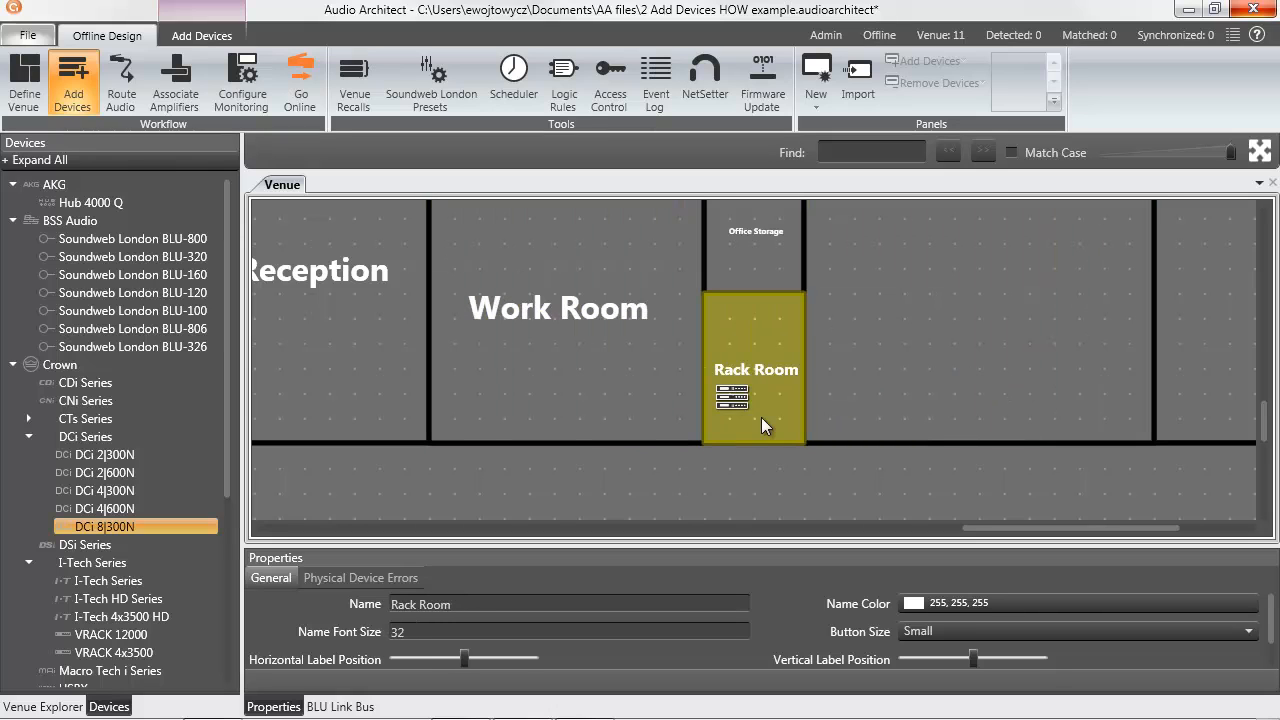
mouse_move(733, 401)
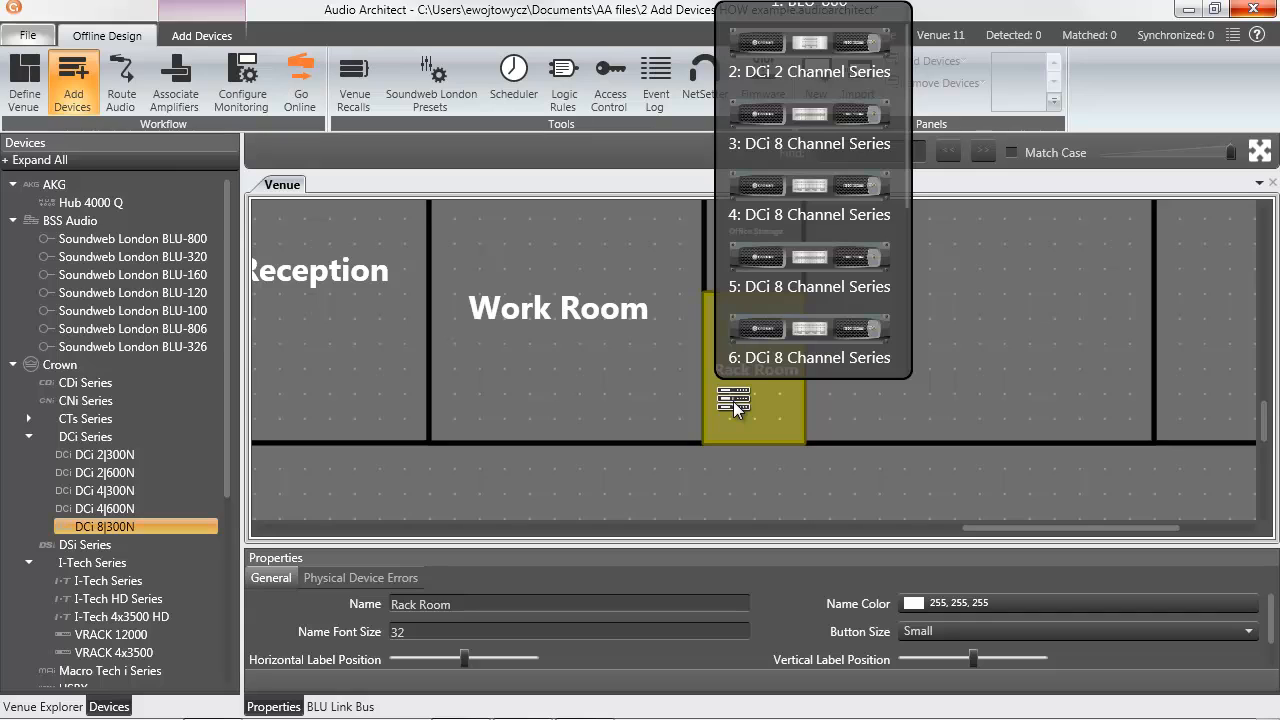